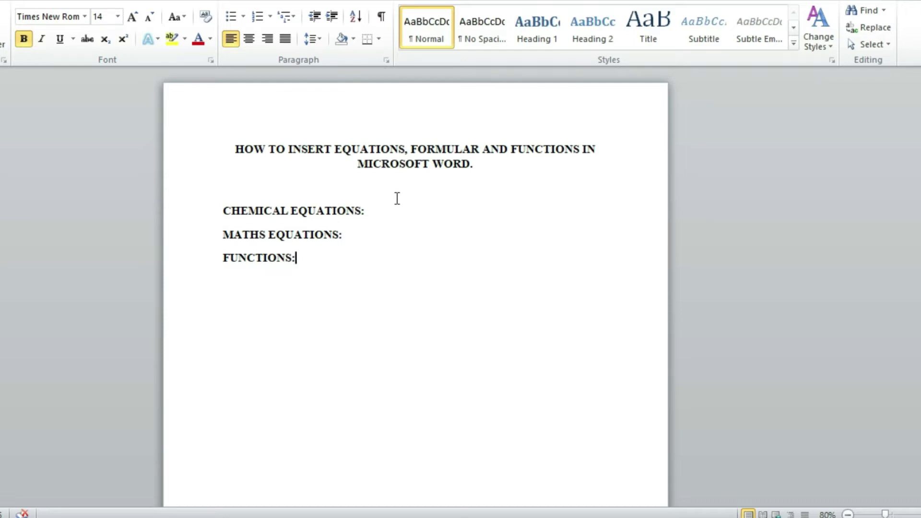
Step: Add a blank line beneath the CHEMICAL EQUATIONS heading and insert a new empty equation there
{"action": "left_click", "coordinate": [391, 208]}
{"action": "left_click", "coordinate": [349, 233]}
{"action": "key", "text": "Up"}
{"action": "key", "text": "End"}
{"action": "key", "text": "Return"}
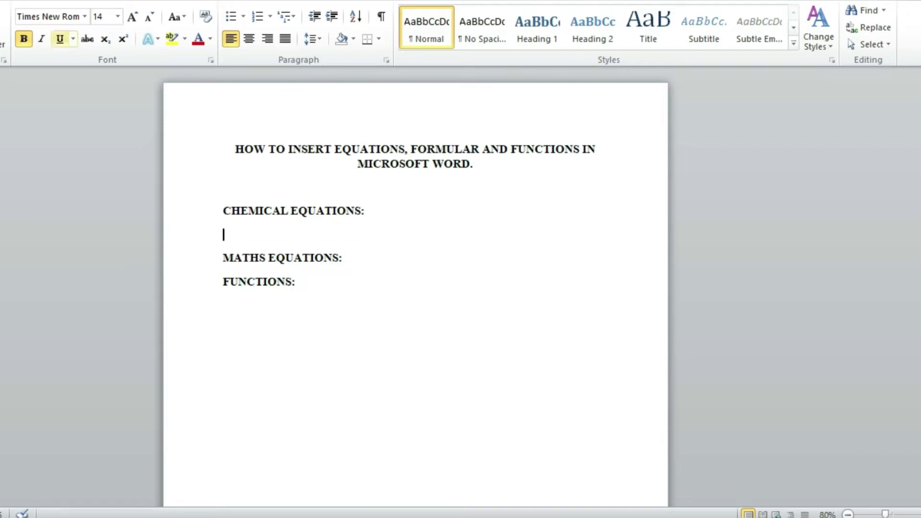
{"action": "left_click", "coordinate": [7, 1]}
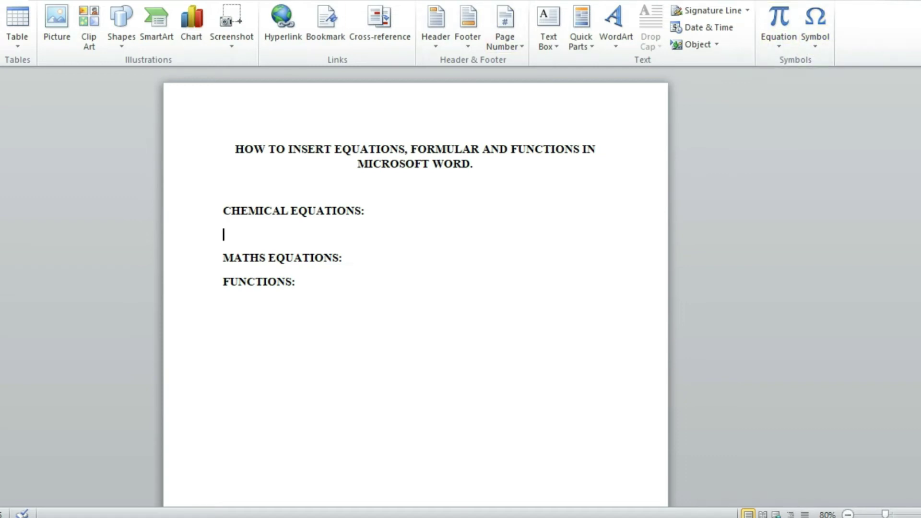
{"action": "left_click", "coordinate": [790, 45]}
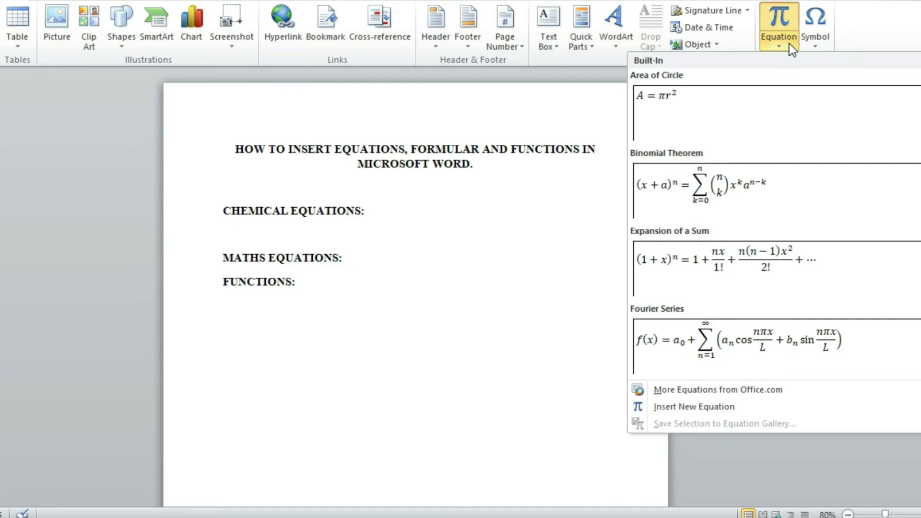
{"action": "left_click", "coordinate": [701, 407]}
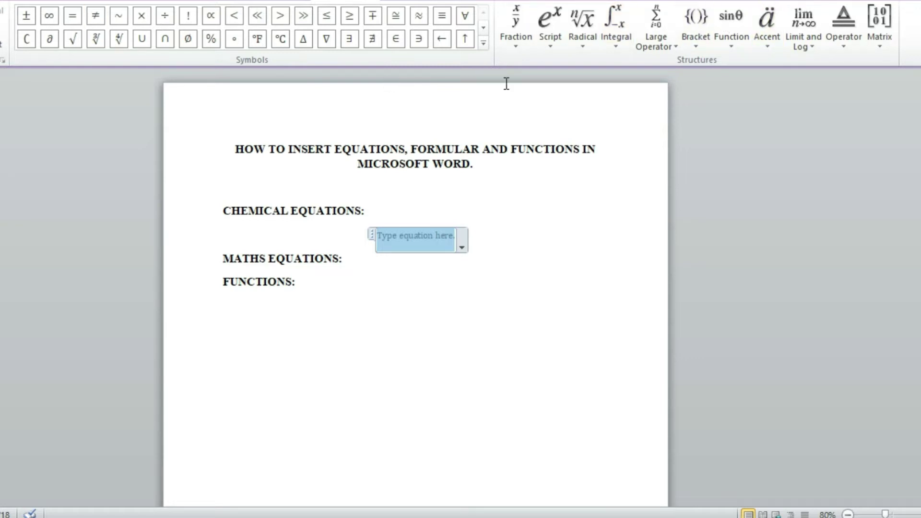
Step: Insert a subscript structure in the equation and enter Mn0 as its base
{"action": "left_click", "coordinate": [557, 45]}
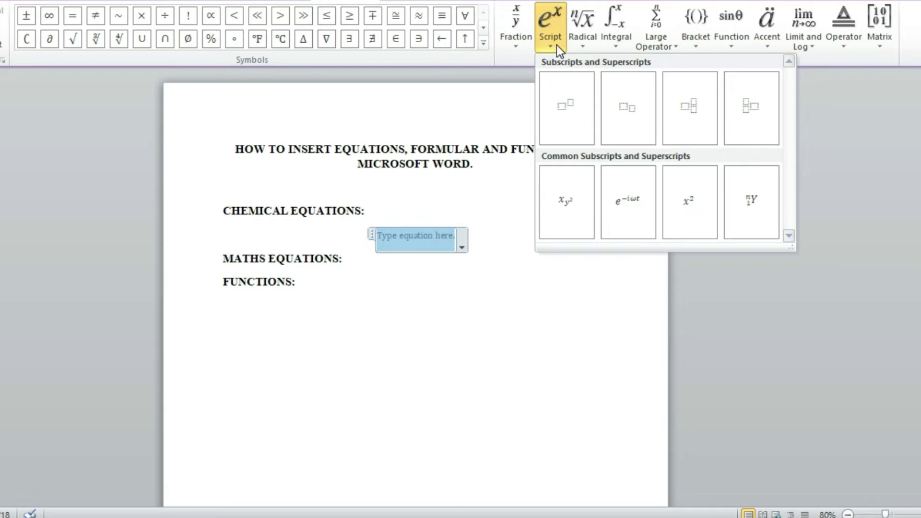
{"action": "left_click", "coordinate": [614, 119]}
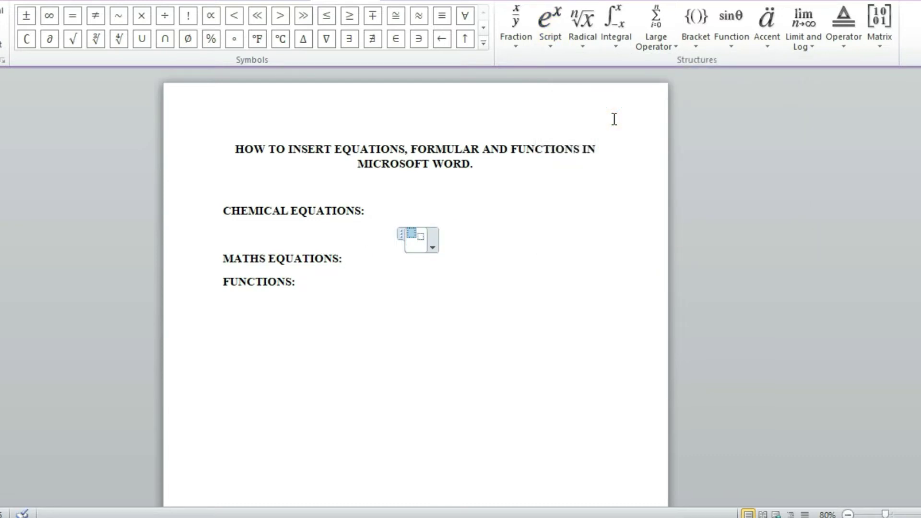
{"action": "type", "text": "Mn"}
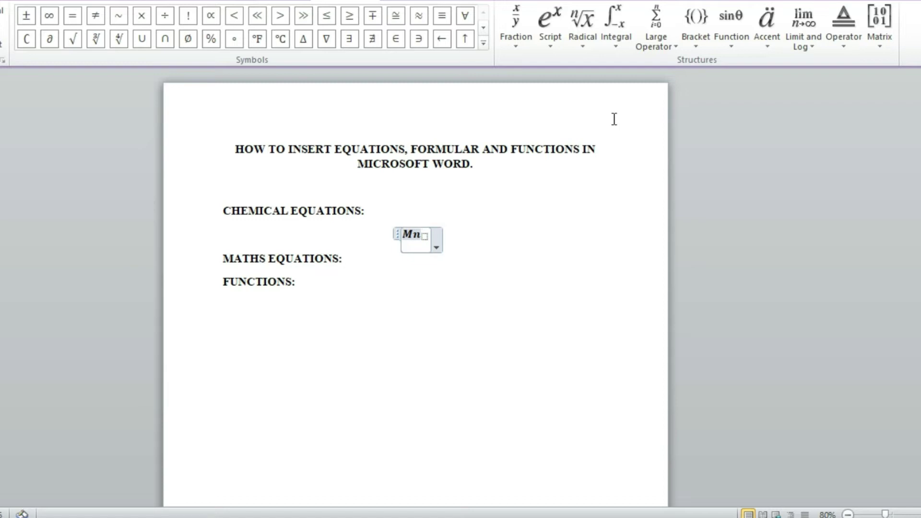
{"action": "type", "text": "0"}
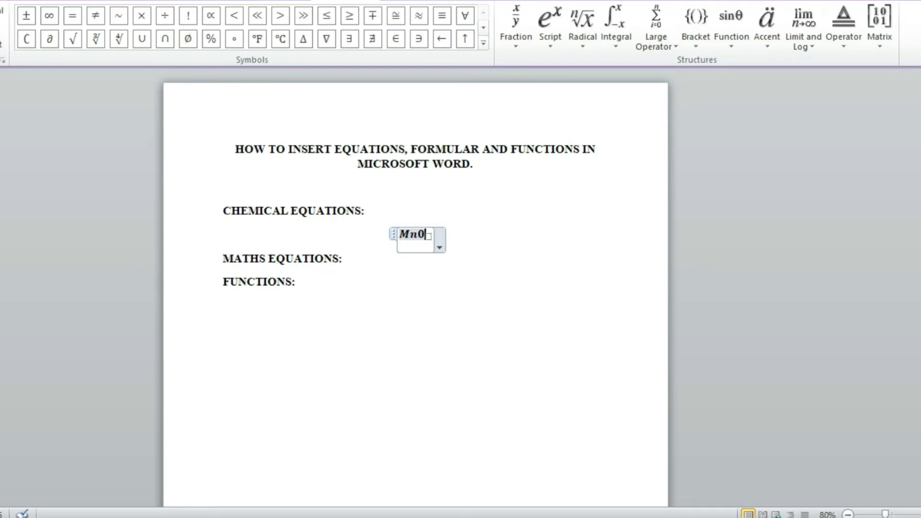
Step: Nest a superscript structure in the subscript placeholder of Mn0, with 4 as its base and 2- as its exponent
{"action": "left_click", "coordinate": [429, 236]}
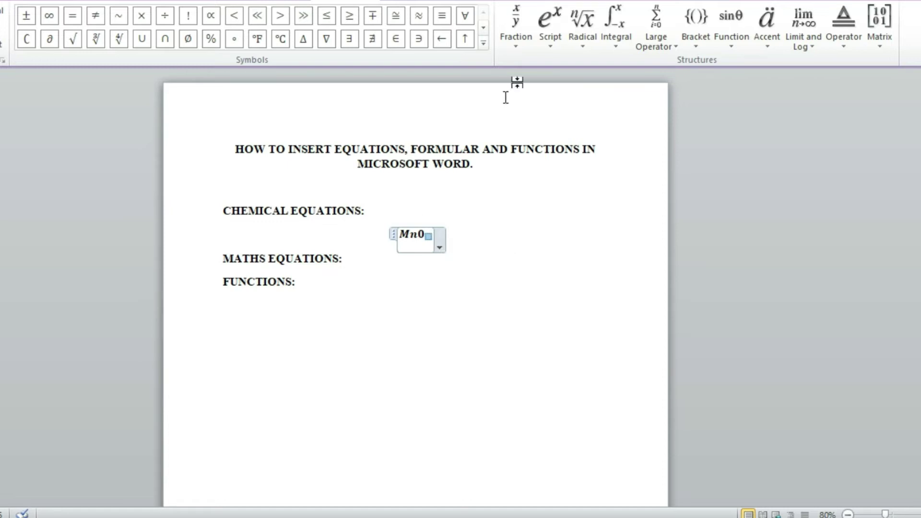
{"action": "left_click", "coordinate": [552, 42]}
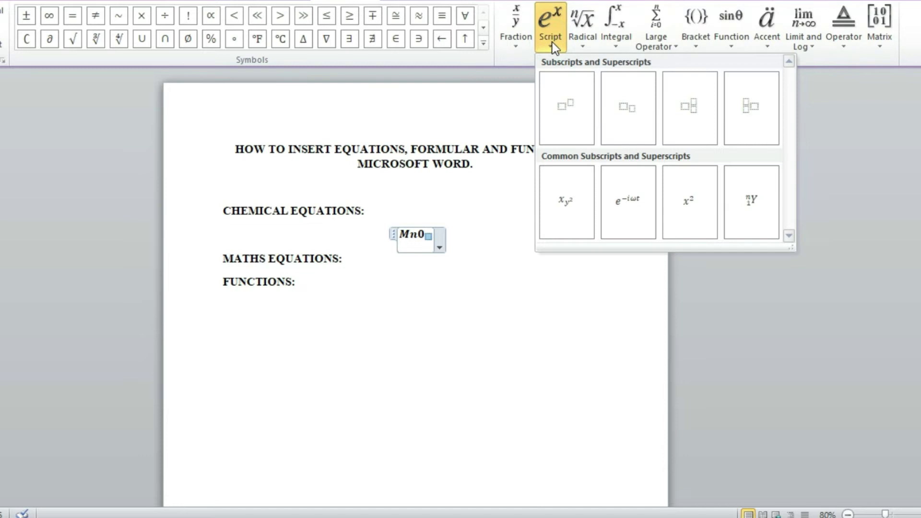
{"action": "left_click", "coordinate": [560, 95]}
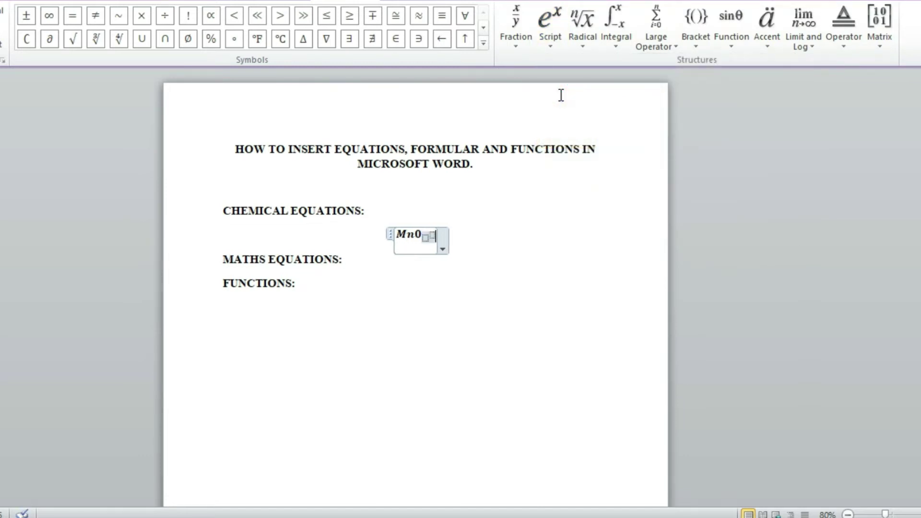
{"action": "key", "text": "Left"}
{"action": "key", "text": "Left"}
{"action": "type", "text": "4"}
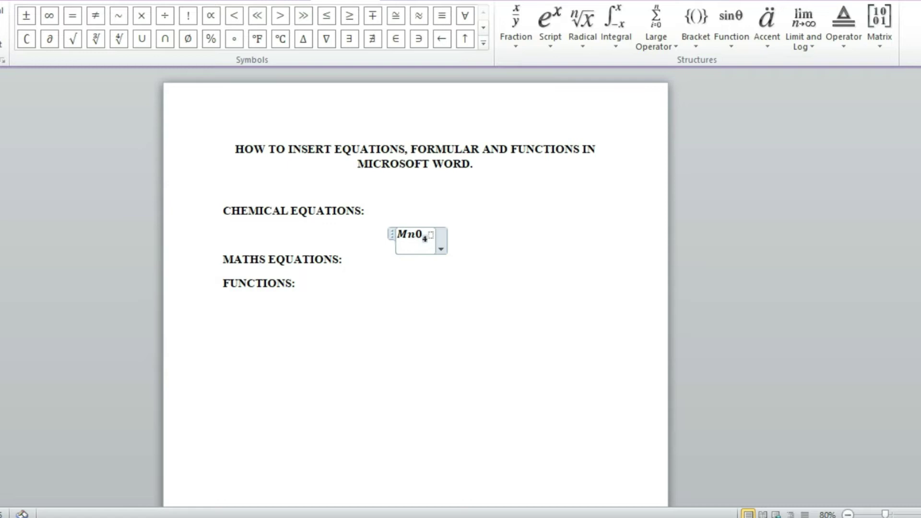
{"action": "type", "text": "2"}
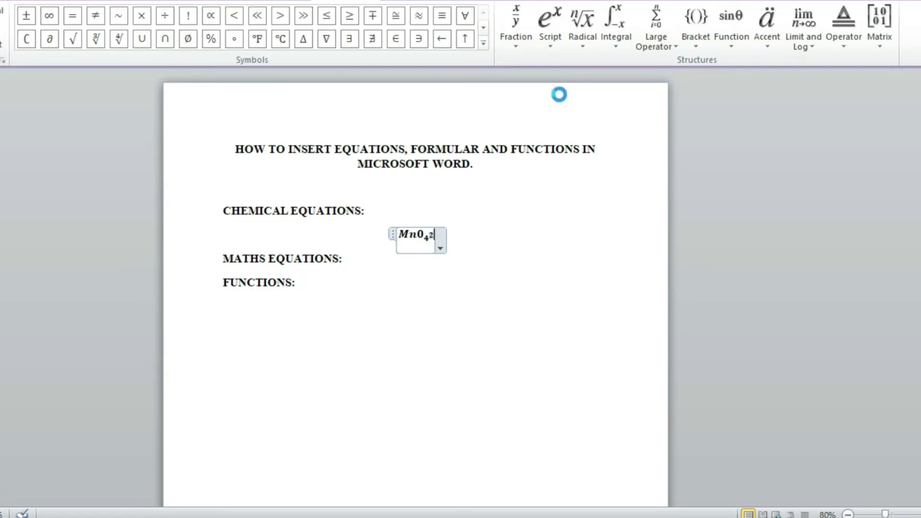
{"action": "type", "text": "-"}
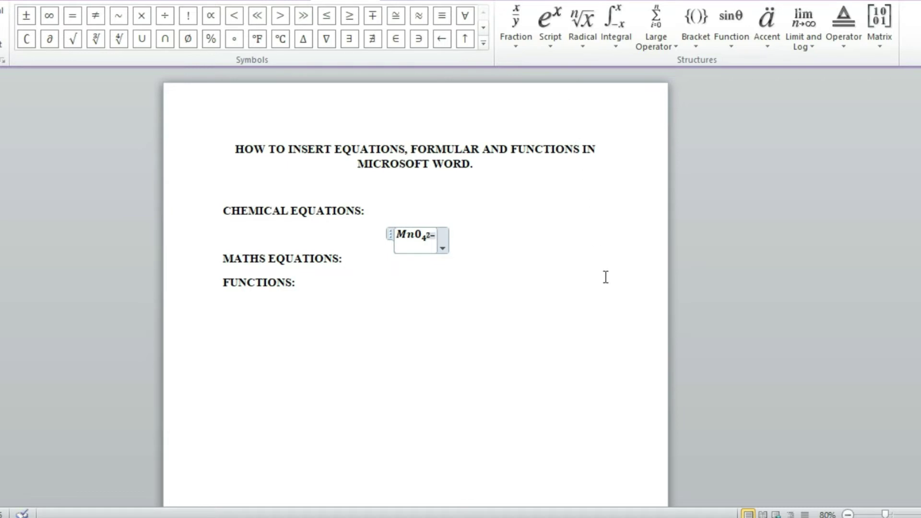
Step: Add a plus sign after the manganate ion term in the equation
{"action": "left_click", "coordinate": [556, 41]}
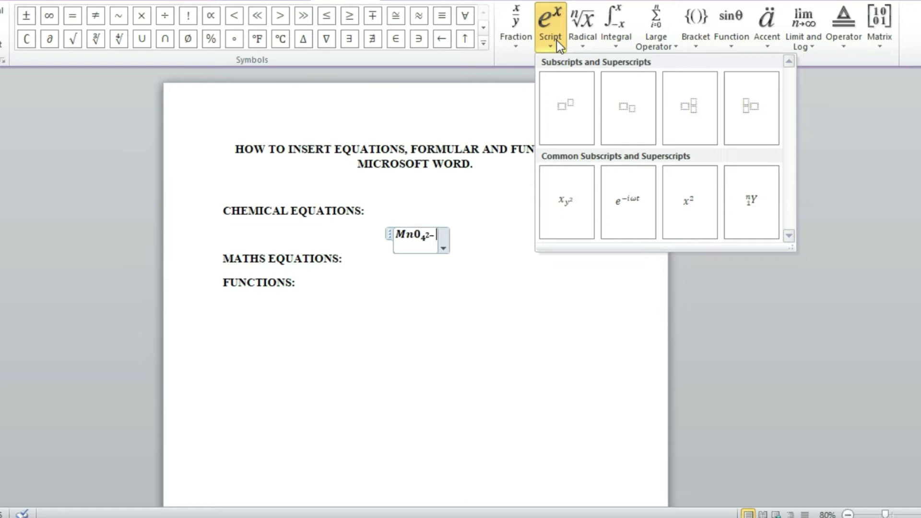
{"action": "left_click", "coordinate": [461, 346]}
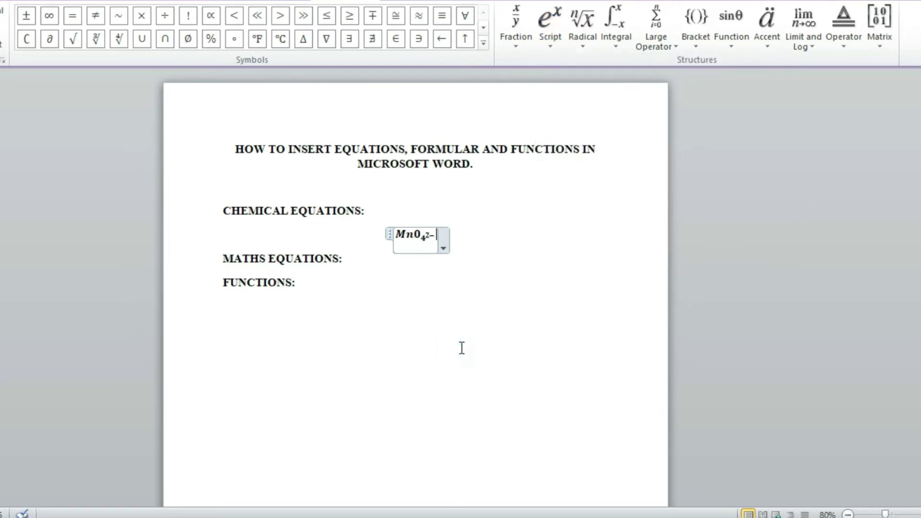
{"action": "type", "text": "+"}
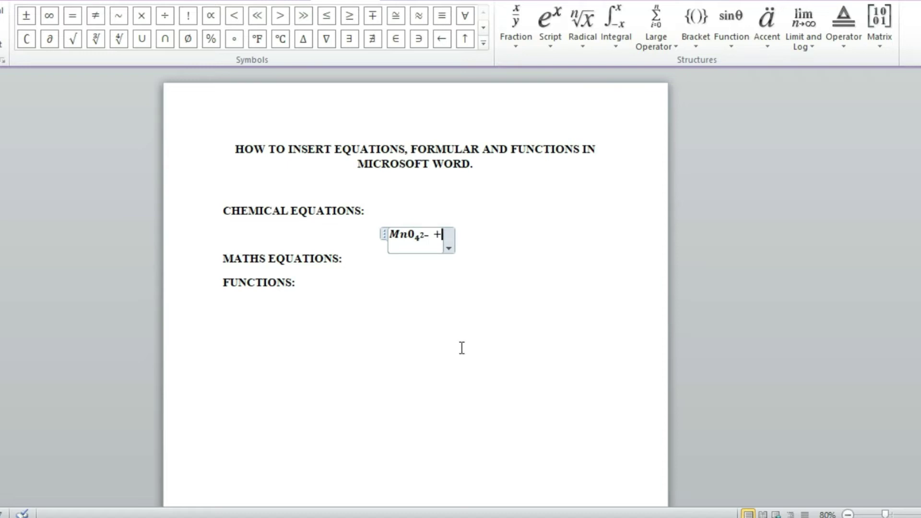
Step: Replace the zero in Mn0 with the letter O so the term's base reads MnO
{"action": "left_click", "coordinate": [413, 241]}
{"action": "left_click", "coordinate": [412, 241]}
{"action": "left_click", "coordinate": [415, 240]}
{"action": "key", "text": "shift+Home"}
{"action": "key", "text": "BackSpace"}
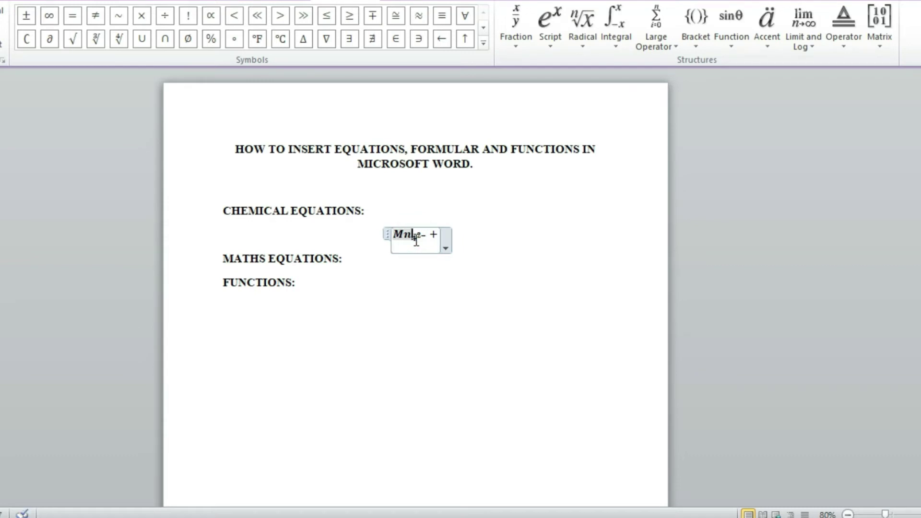
{"action": "type", "text": "O4"}
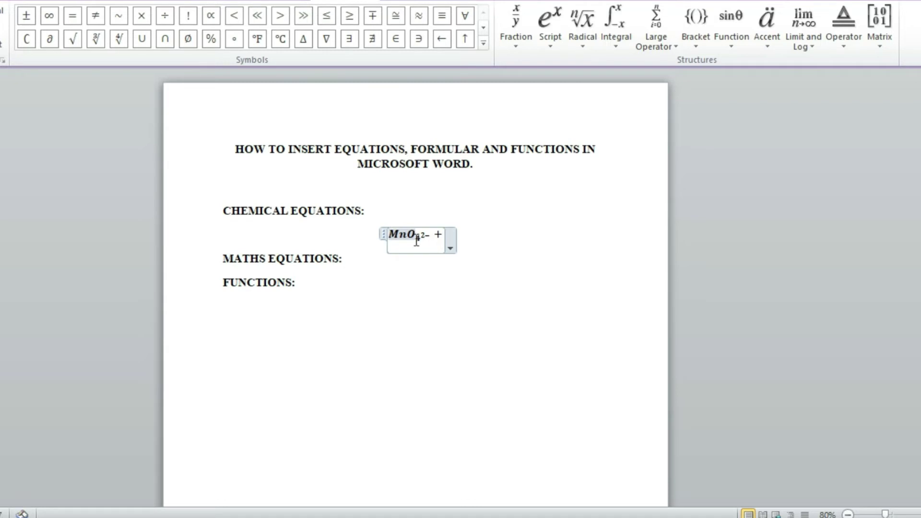
{"action": "left_click", "coordinate": [453, 330]}
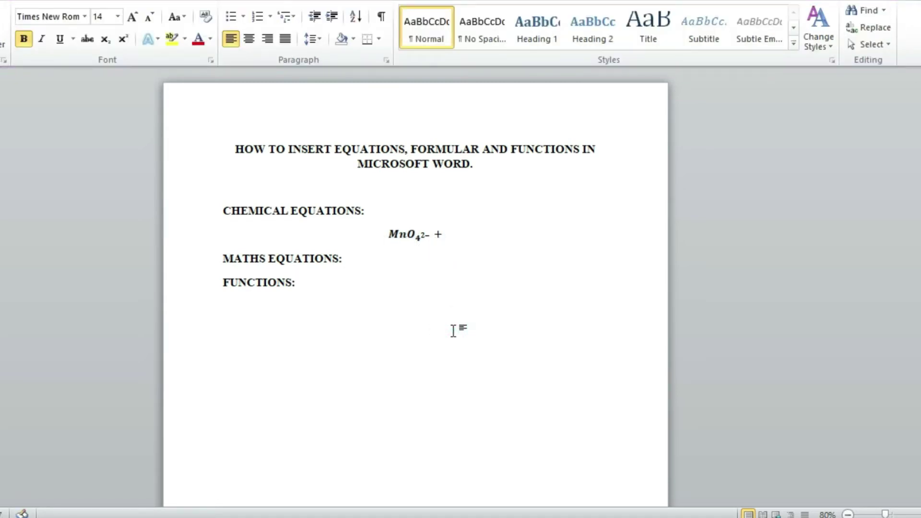
Step: Try to apply a separate superscript structure to the 2- charge of the manganate ion
{"action": "left_click", "coordinate": [418, 243]}
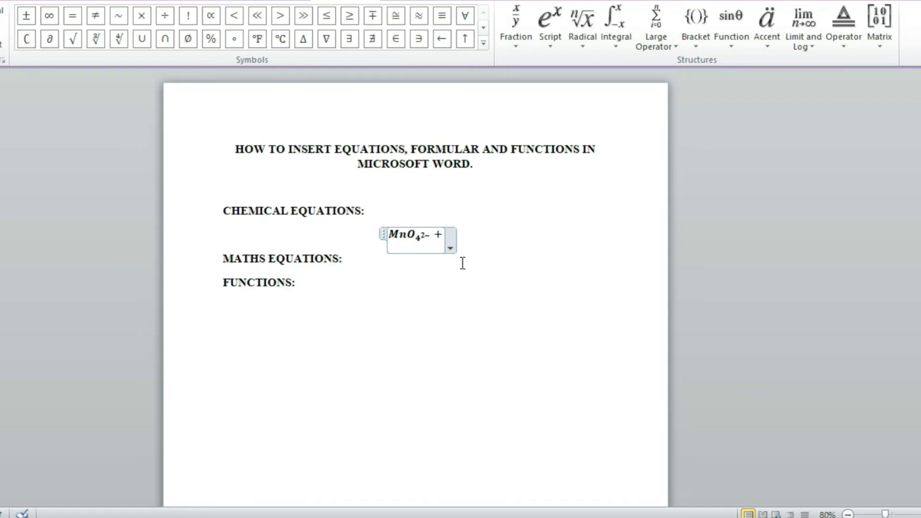
{"action": "key", "text": "shift+Left"}
{"action": "key", "text": "shift+Left"}
{"action": "left_click", "coordinate": [555, 38]}
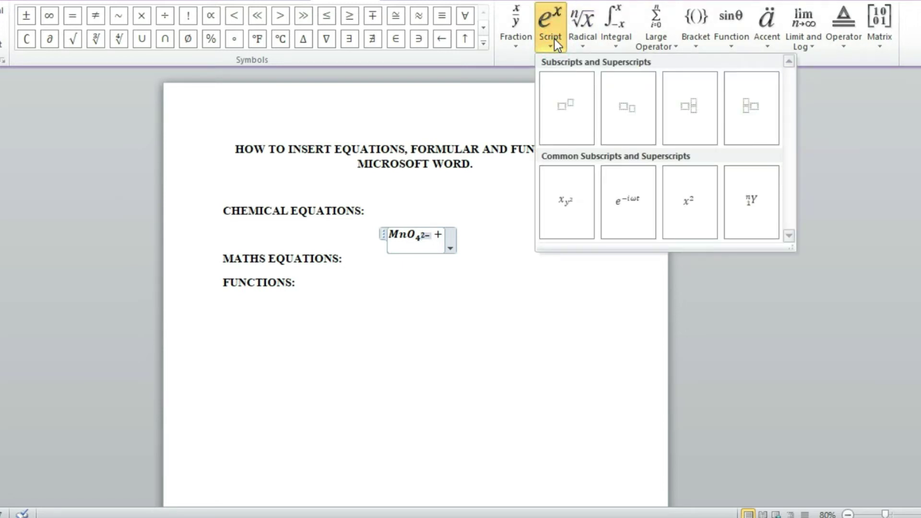
{"action": "left_click", "coordinate": [570, 103]}
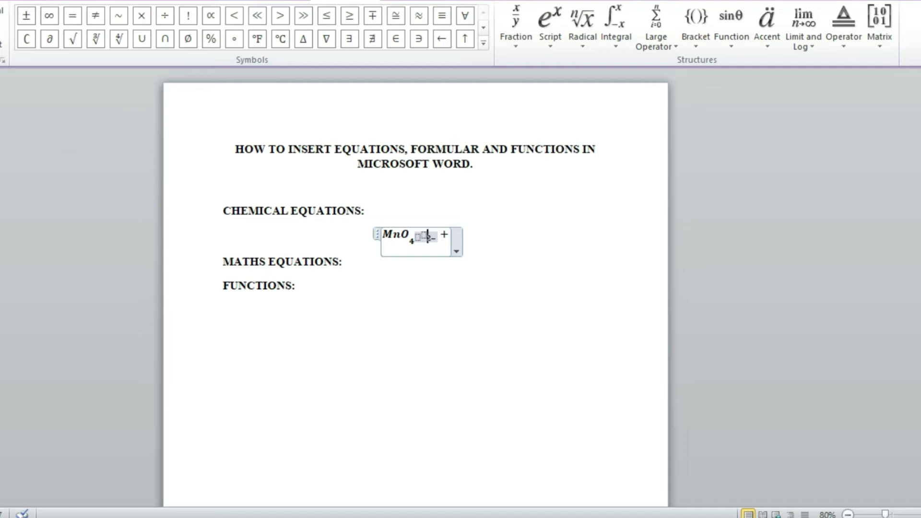
{"action": "key", "text": "BackSpace"}
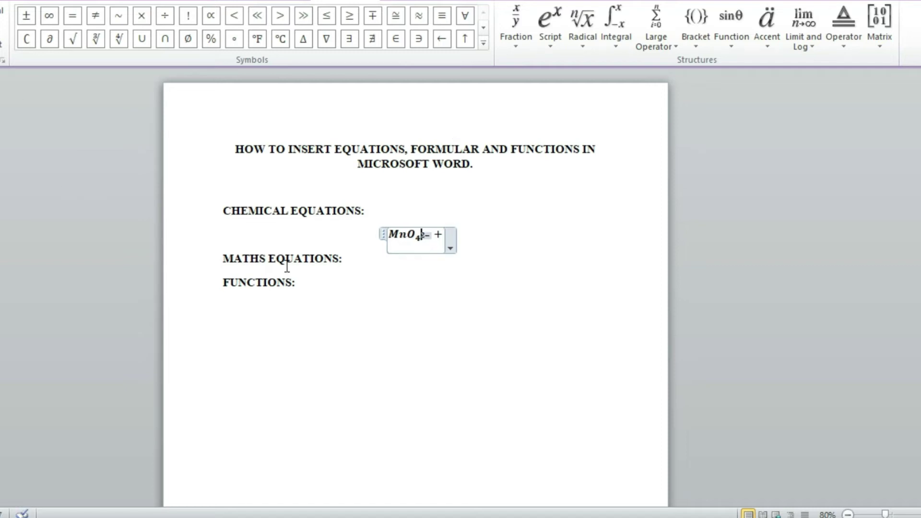
Step: Append a superscript term with base 8H and exponent + to the equation, followed by another plus sign
{"action": "left_click", "coordinate": [436, 239]}
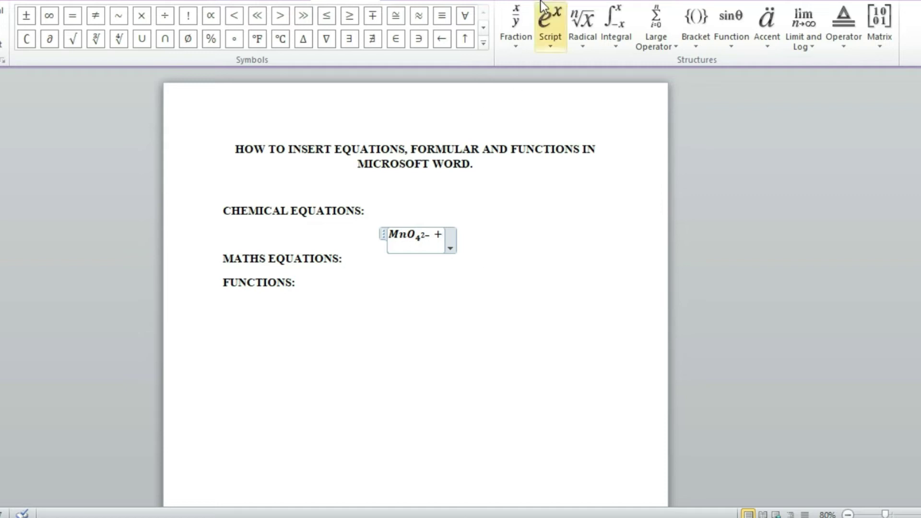
{"action": "left_click", "coordinate": [528, 42]}
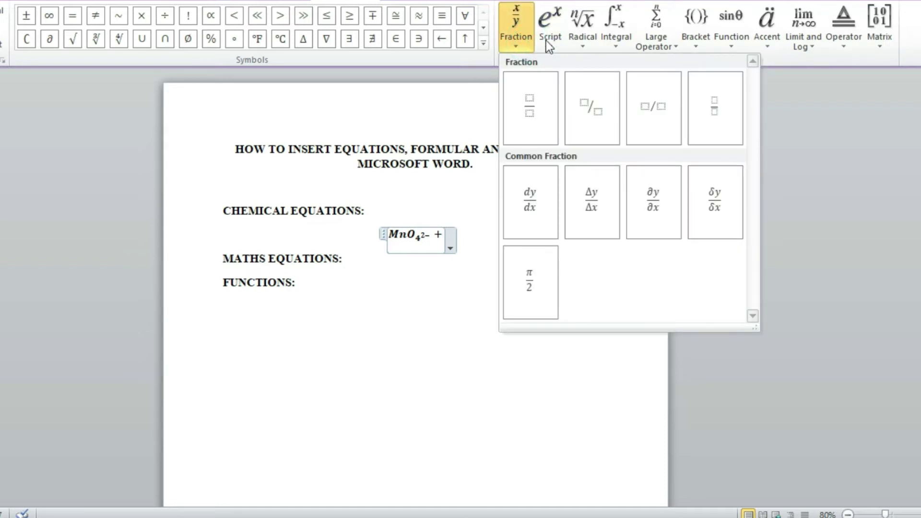
{"action": "left_click", "coordinate": [547, 39]}
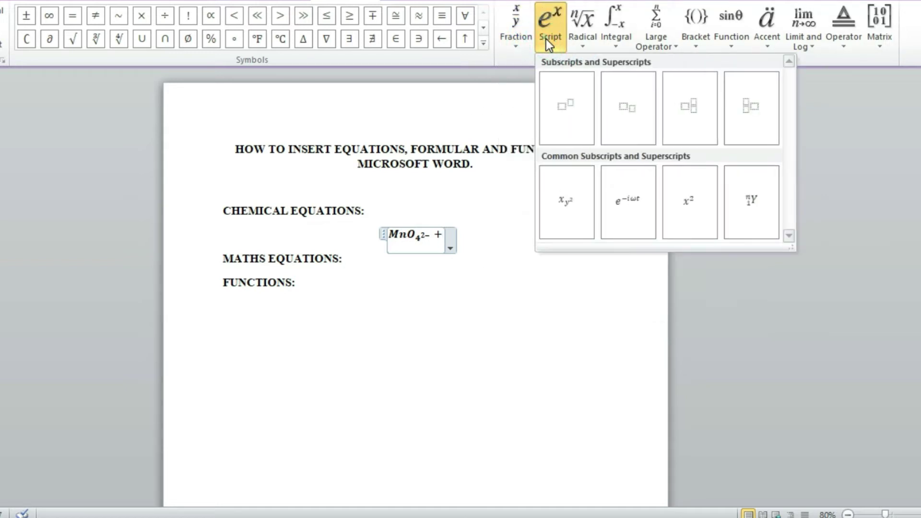
{"action": "left_click", "coordinate": [575, 115]}
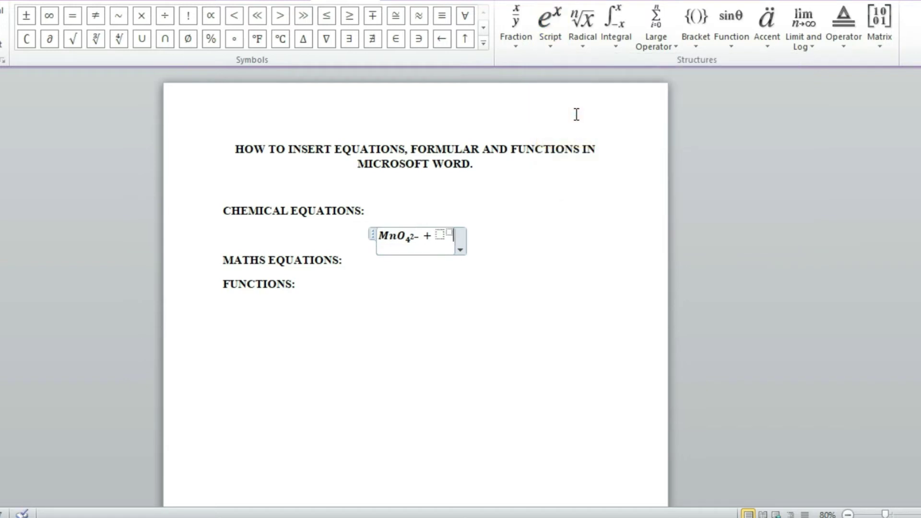
{"action": "key", "text": "Left"}
{"action": "key", "text": "Left"}
{"action": "type", "text": "8H"}
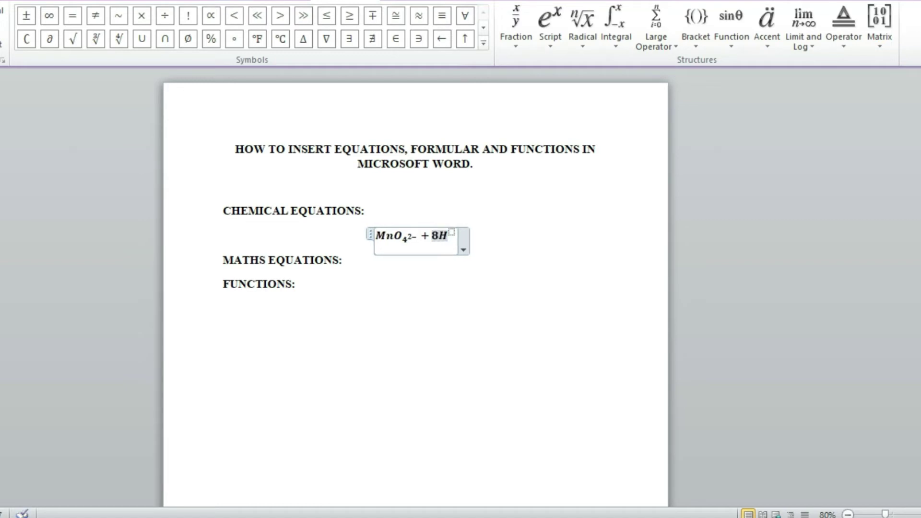
{"action": "key", "text": "Right"}
{"action": "type", "text": "+"}
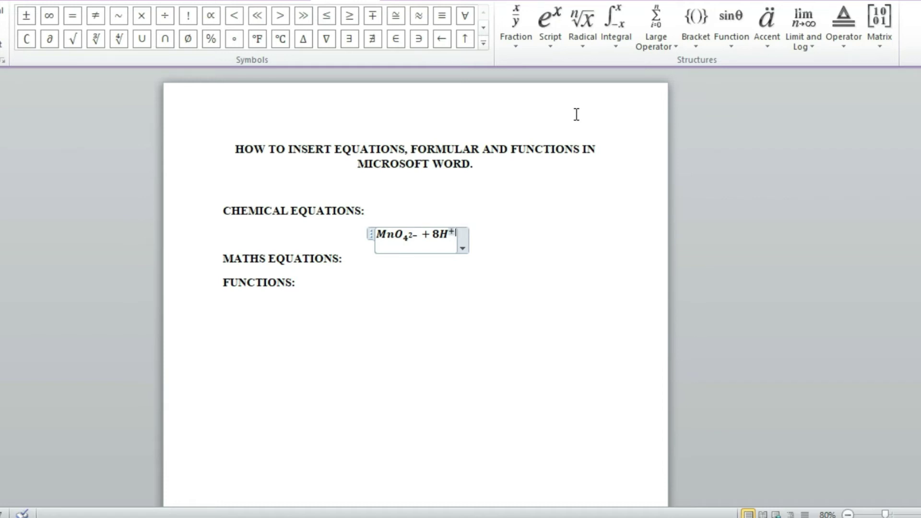
{"action": "key", "text": "Right"}
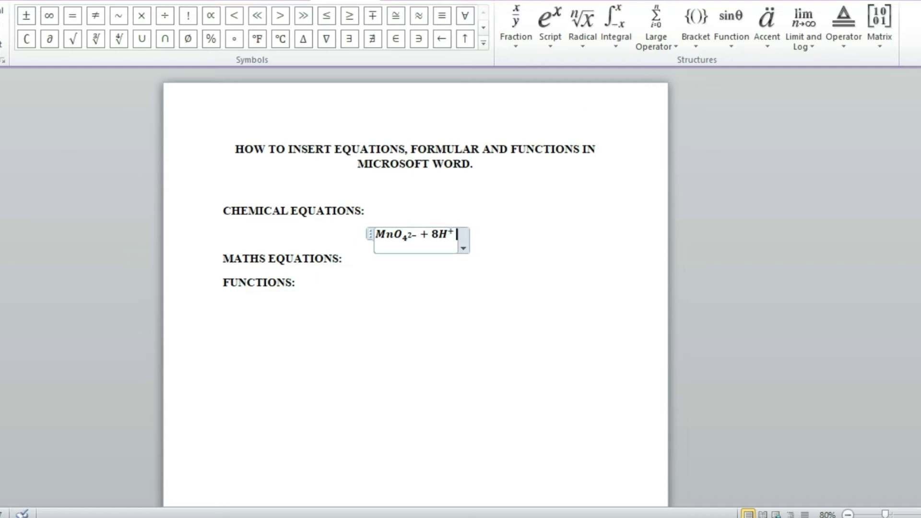
{"action": "type", "text": "+"}
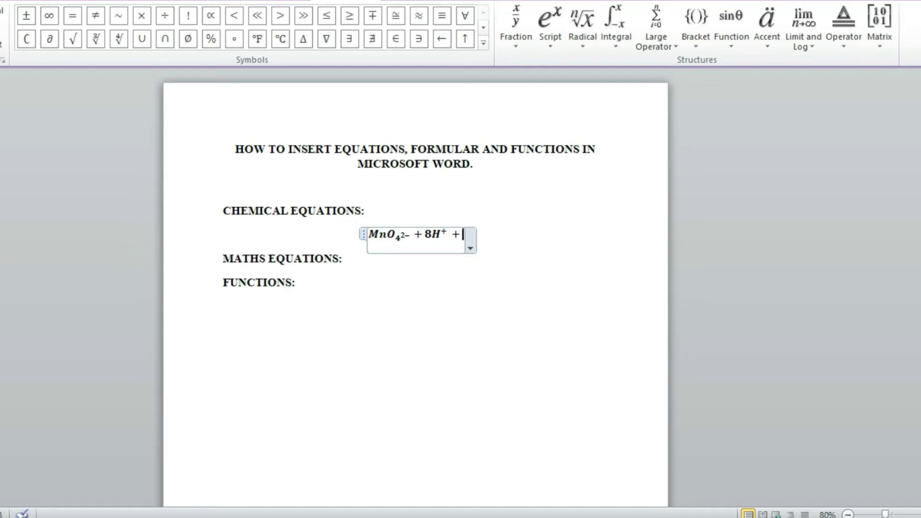
{"action": "type", "text": " 5"}
{"action": "key", "text": "BackSpace"}
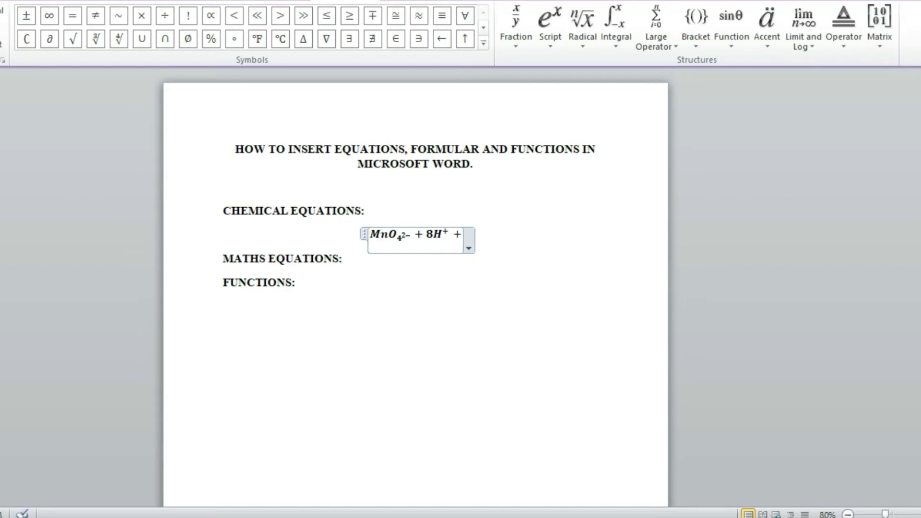
{"action": "type", "text": "6e"}
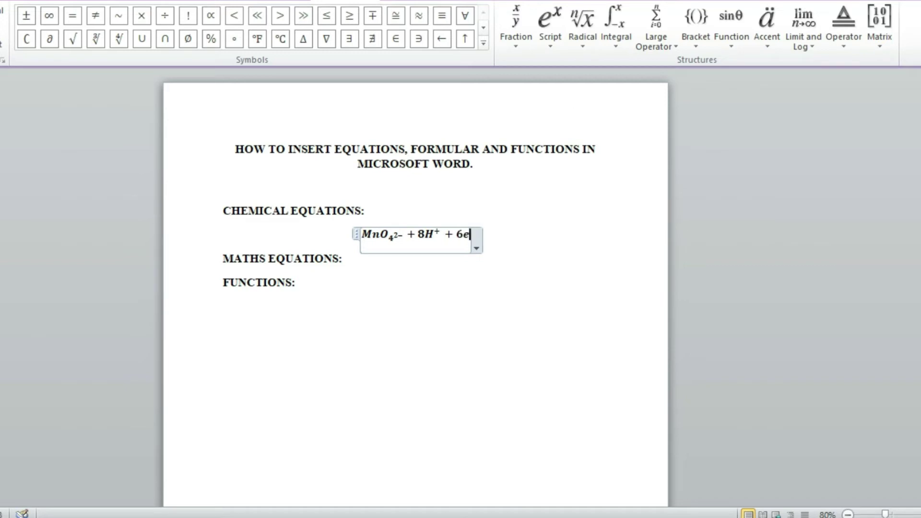
{"action": "key", "text": "BackSpace"}
{"action": "key", "text": "BackSpace"}
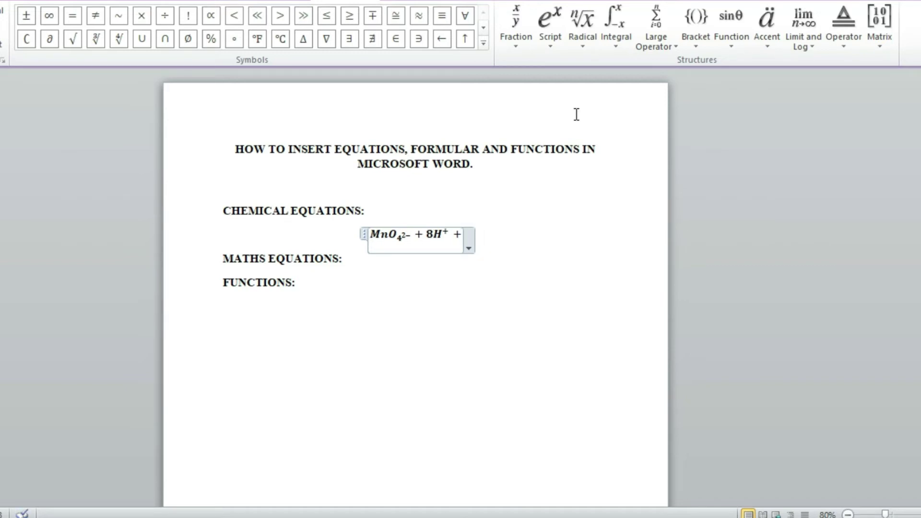
Step: Append 5e and a rightwards arrow to the manganate half-equation
{"action": "type", "text": "5e"}
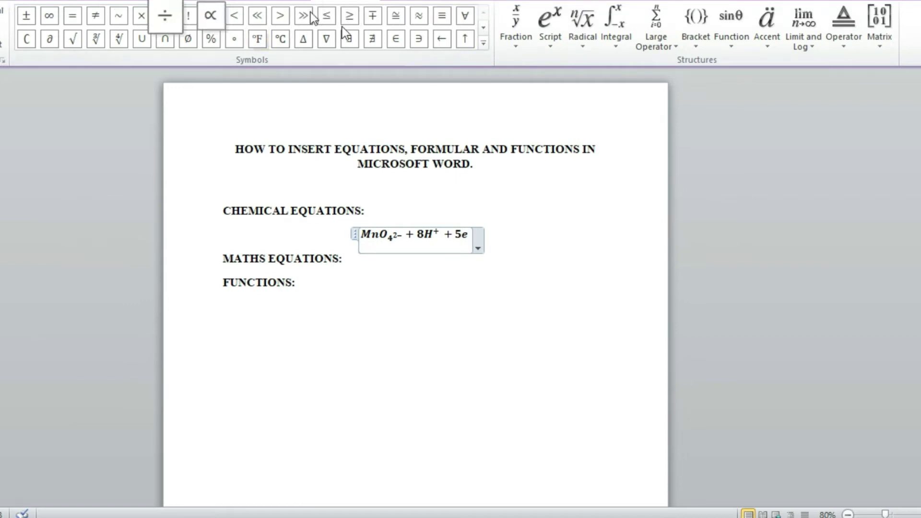
{"action": "left_click", "coordinate": [486, 27]}
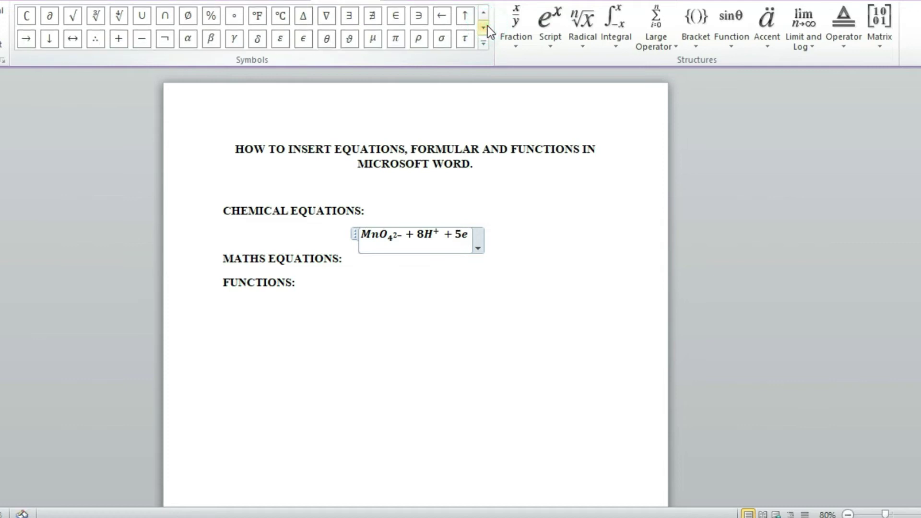
{"action": "left_click", "coordinate": [487, 26]}
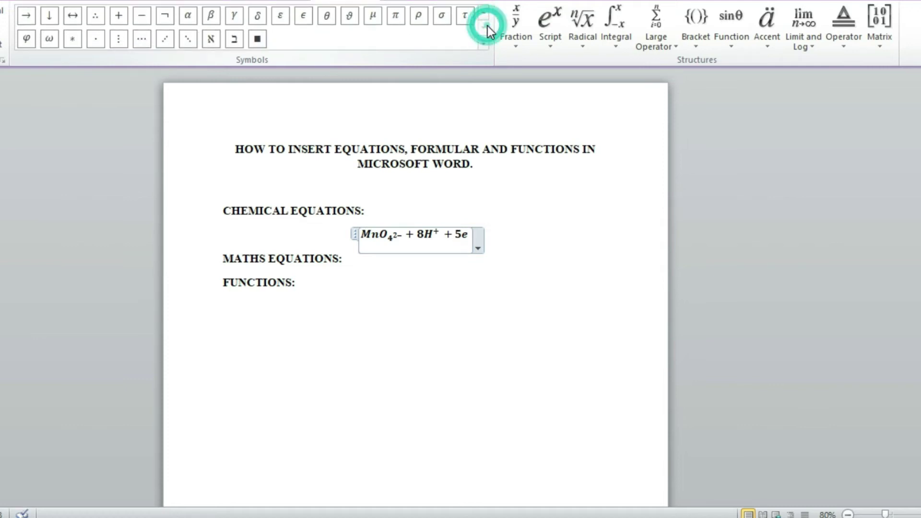
{"action": "left_click", "coordinate": [27, 23]}
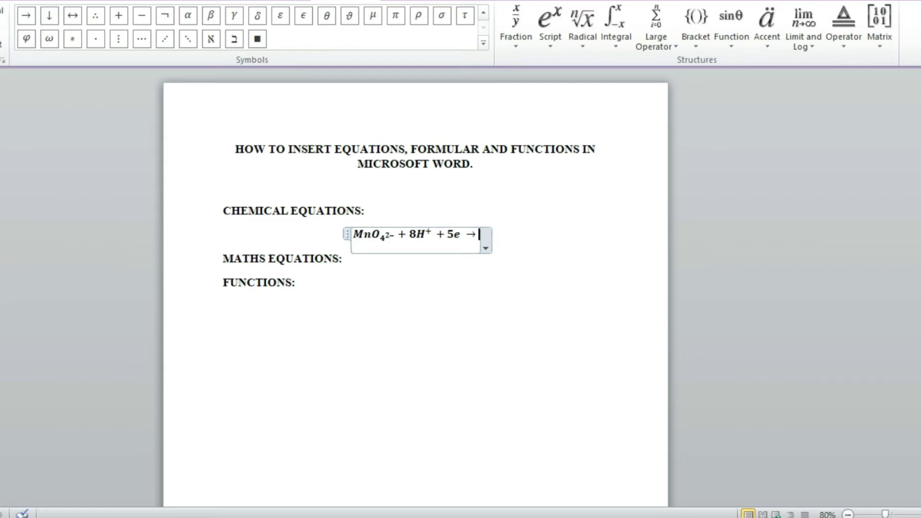
Step: Append a superscript term with base Mn and exponent 2+ after the arrow, followed by a plus sign
{"action": "left_click", "coordinate": [511, 39]}
{"action": "left_click", "coordinate": [555, 41]}
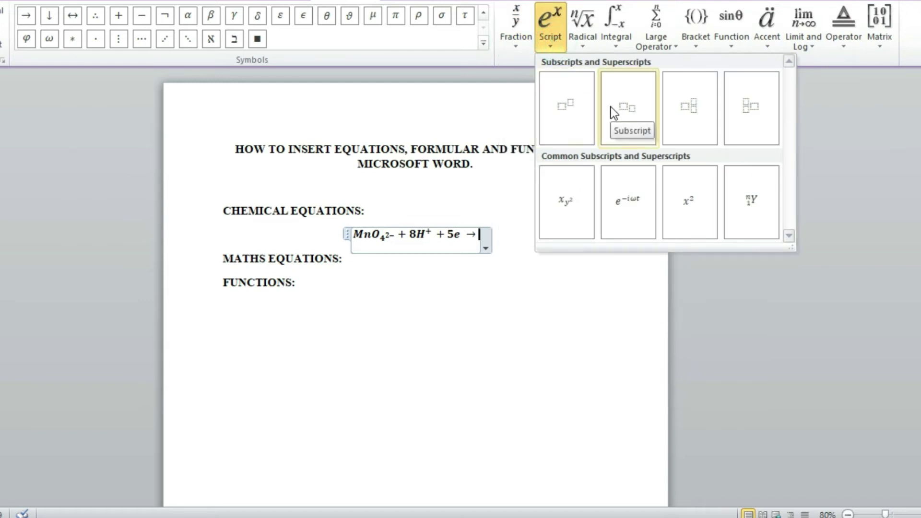
{"action": "left_click", "coordinate": [582, 114]}
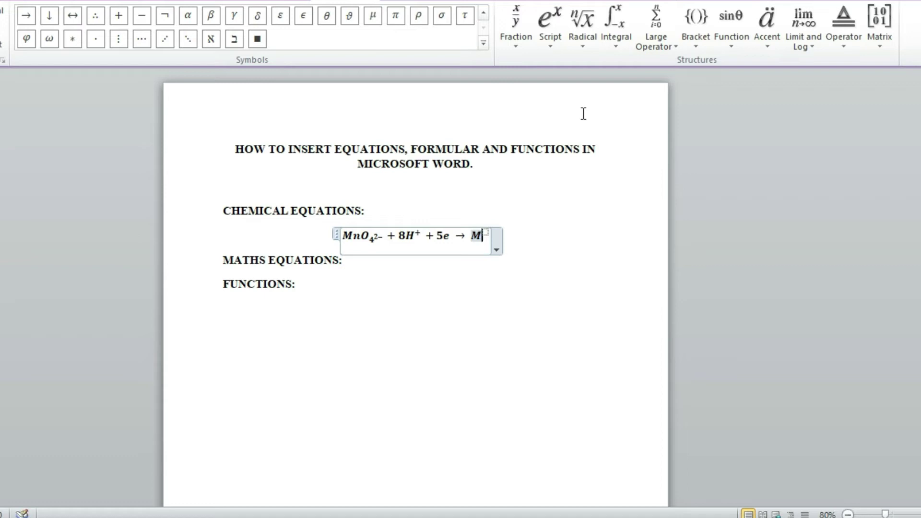
{"action": "type", "text": "Mn"}
{"action": "key", "text": "Right"}
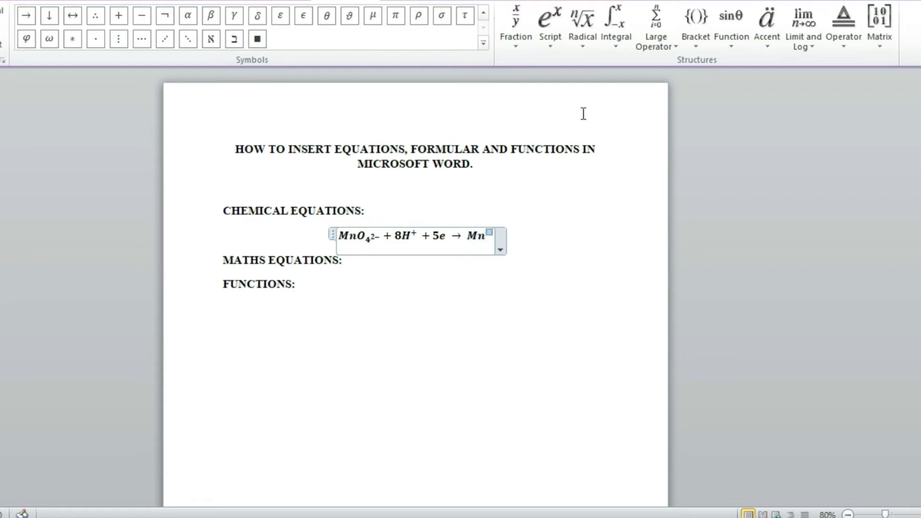
{"action": "type", "text": "2"}
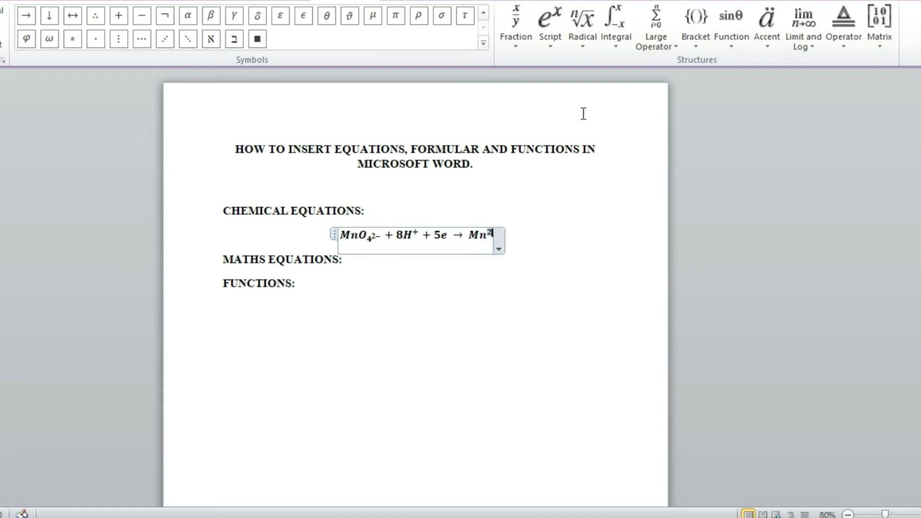
{"action": "type", "text": "+"}
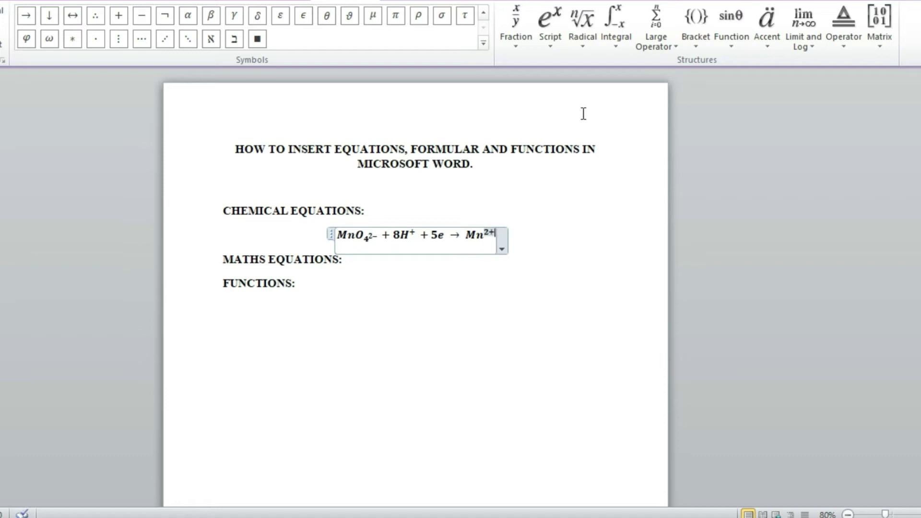
{"action": "key", "text": "Right"}
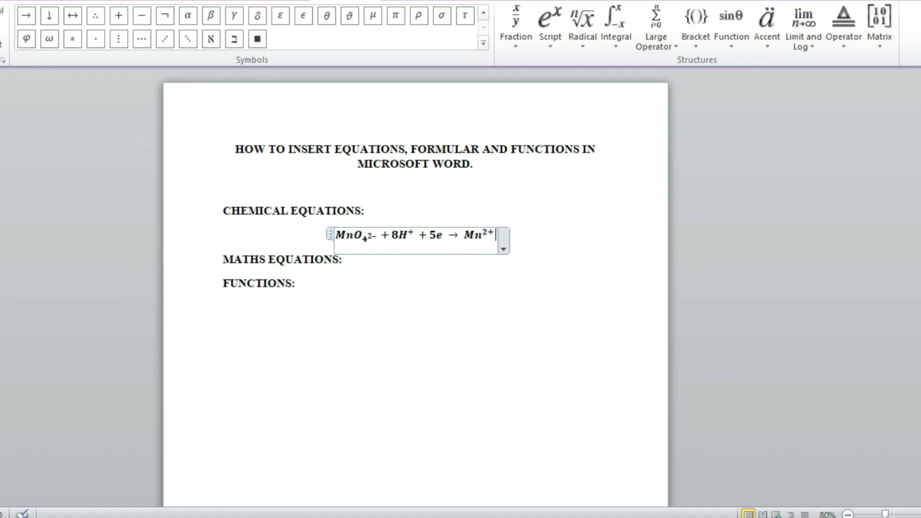
{"action": "type", "text": "+ +"}
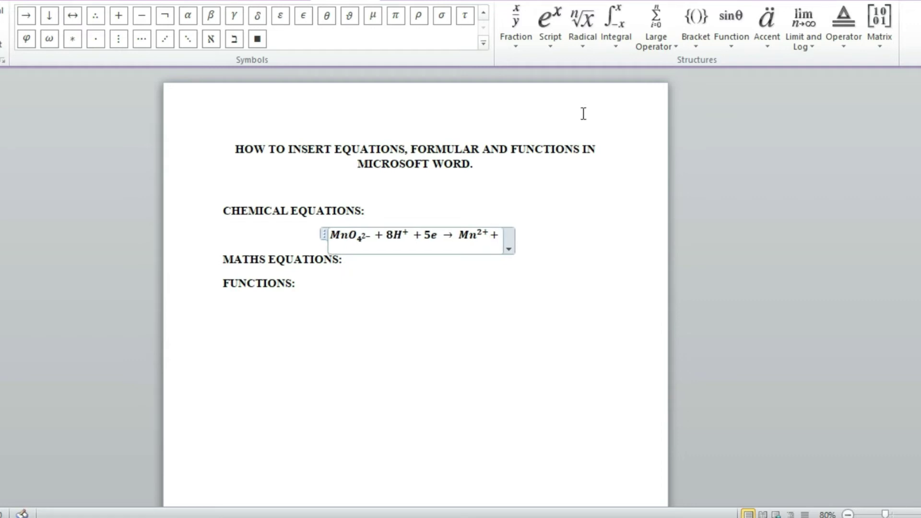
{"action": "type", "text": "4"}
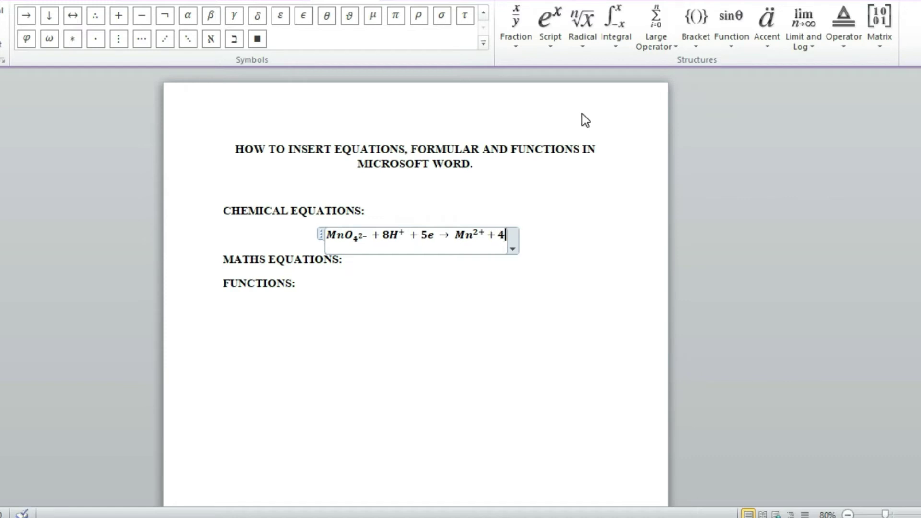
{"action": "key", "text": "BackSpace"}
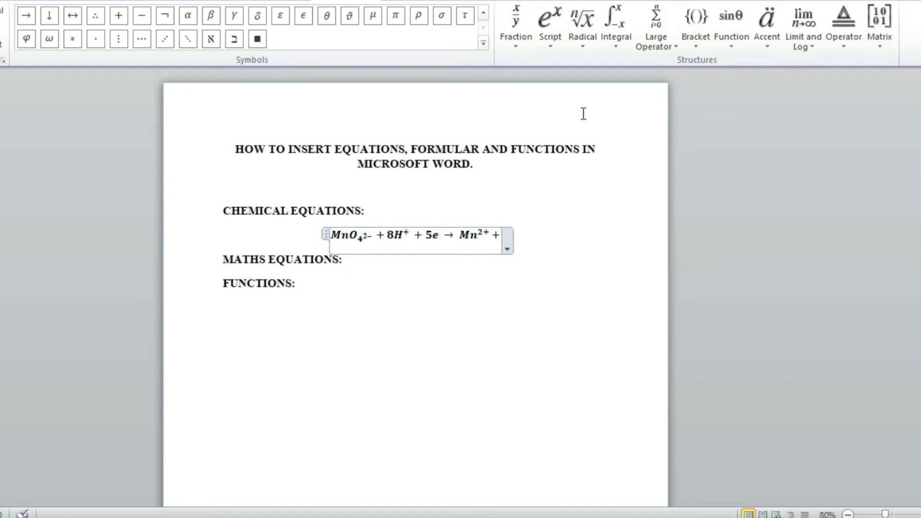
{"action": "left_click", "coordinate": [549, 50]}
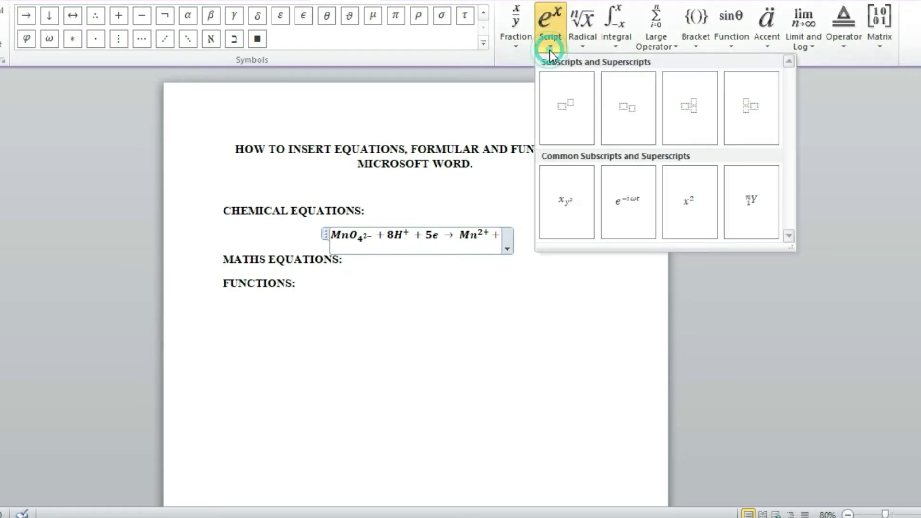
{"action": "left_click", "coordinate": [560, 106]}
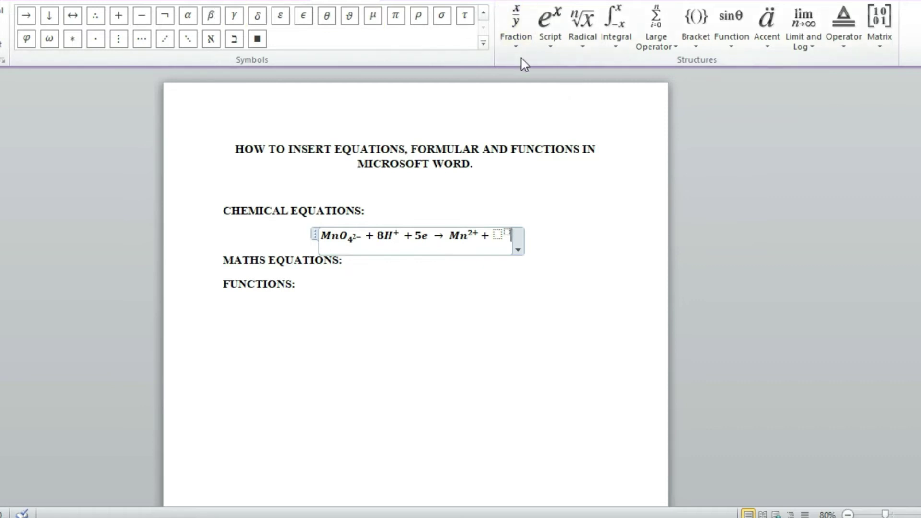
{"action": "key", "text": "BackSpace"}
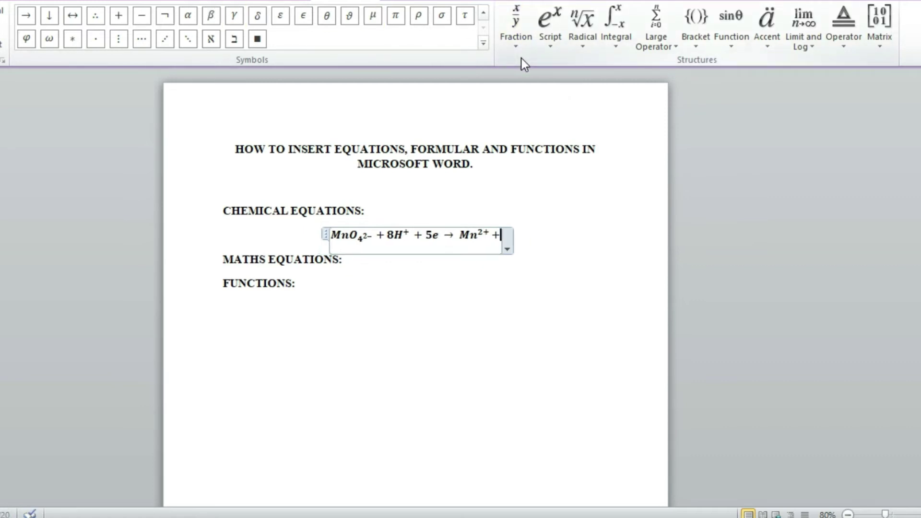
{"action": "left_click", "coordinate": [545, 43]}
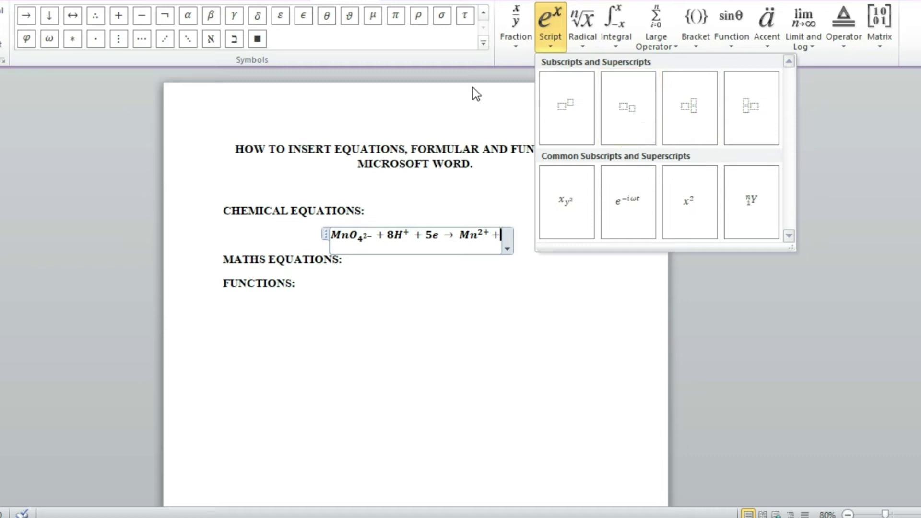
{"action": "left_click", "coordinate": [481, 104]}
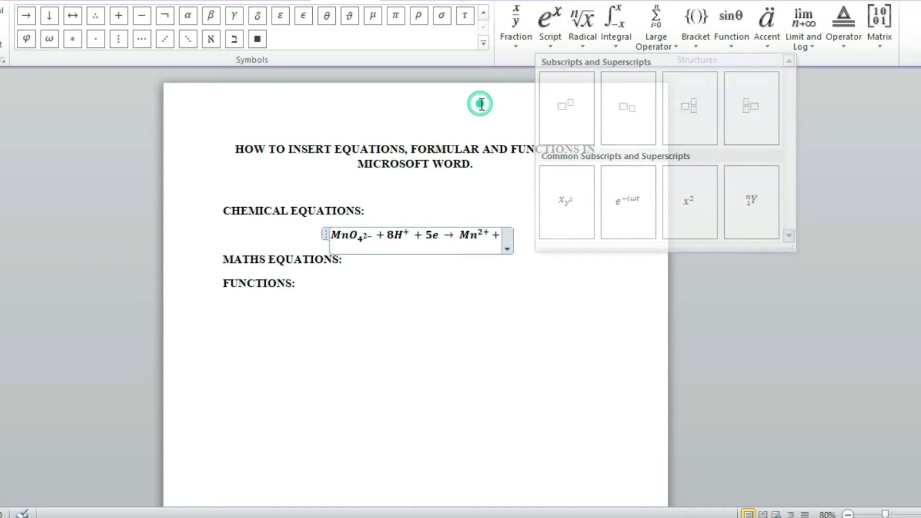
Step: Append a subscript term with base 4H and subscript 2, followed by the letter O, to complete the water term
{"action": "left_click", "coordinate": [543, 42]}
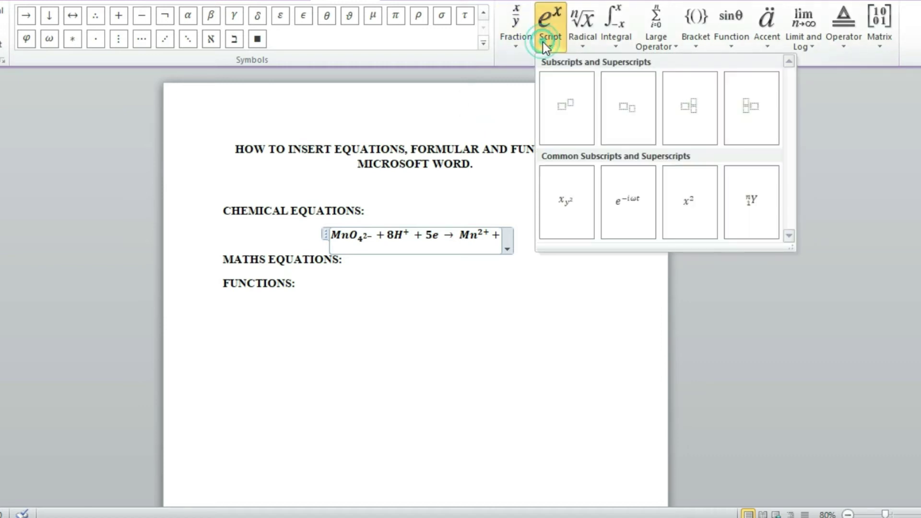
{"action": "left_click", "coordinate": [624, 122]}
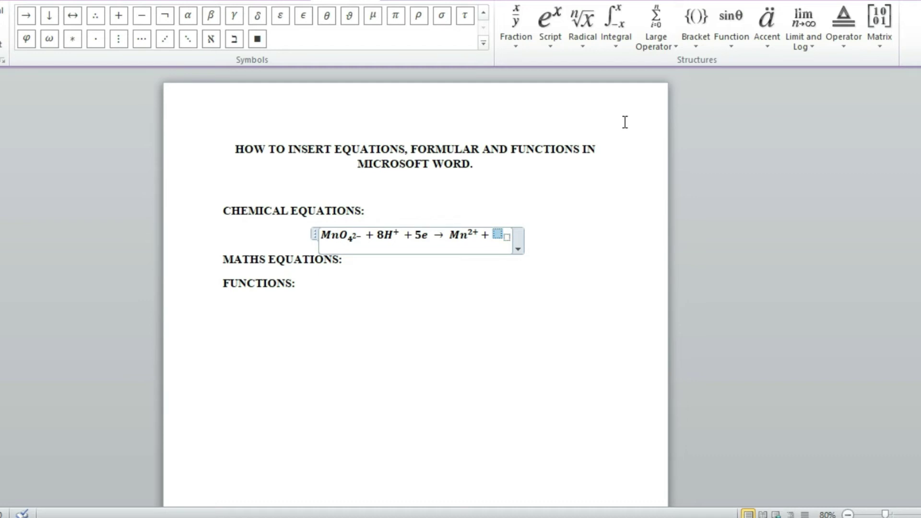
{"action": "type", "text": "4H"}
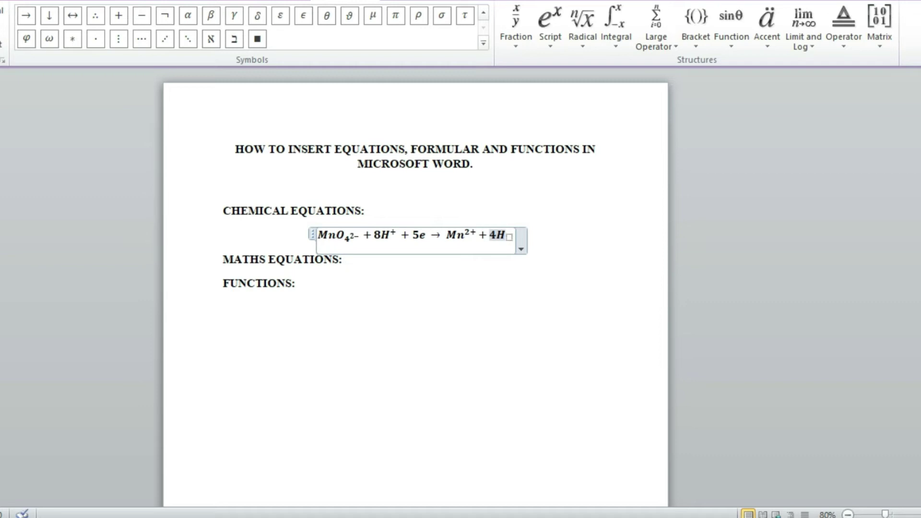
{"action": "key", "text": "Right"}
{"action": "type", "text": "2"}
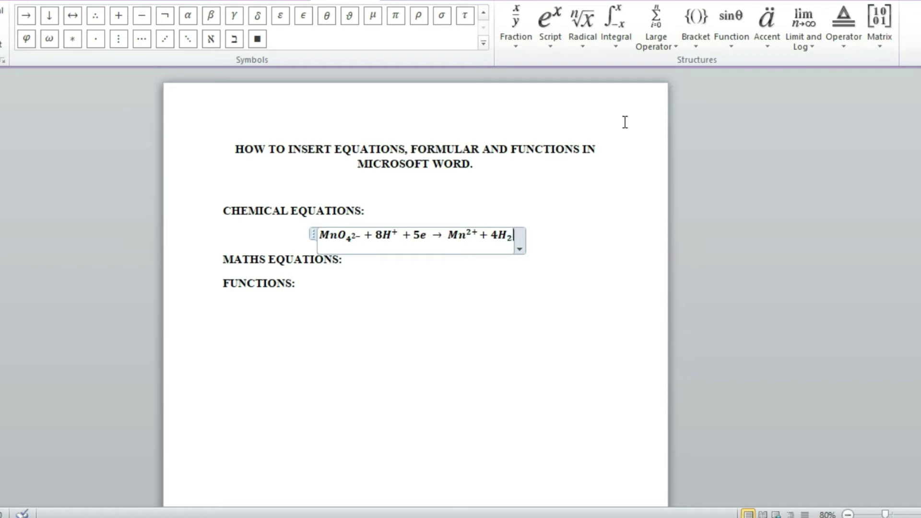
{"action": "key", "text": "Right"}
{"action": "type", "text": "O"}
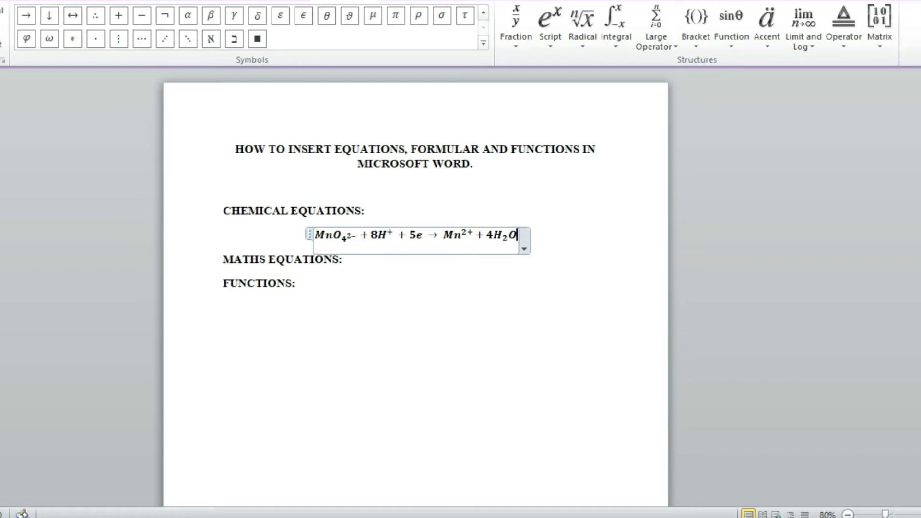
Step: Change the finished chemical equation to inline layout
{"action": "left_click", "coordinate": [520, 363]}
{"action": "left_click", "coordinate": [309, 238]}
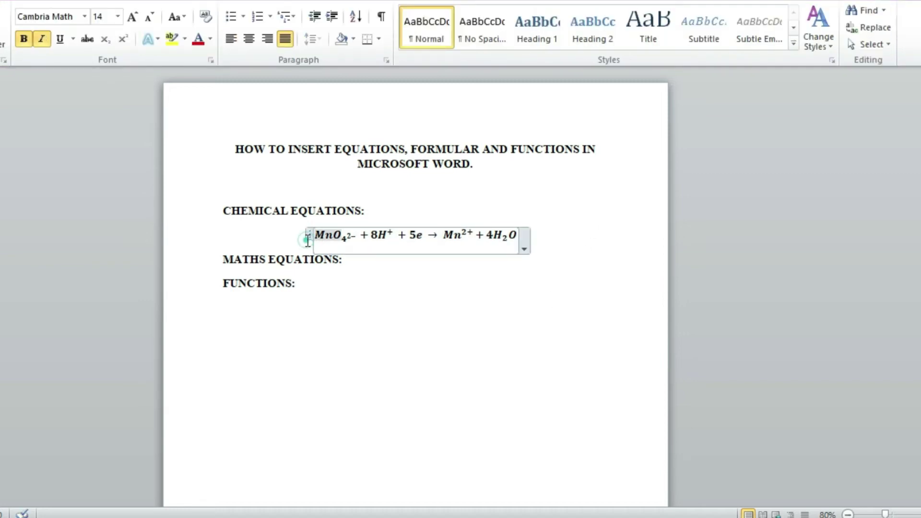
{"action": "left_click", "coordinate": [525, 250]}
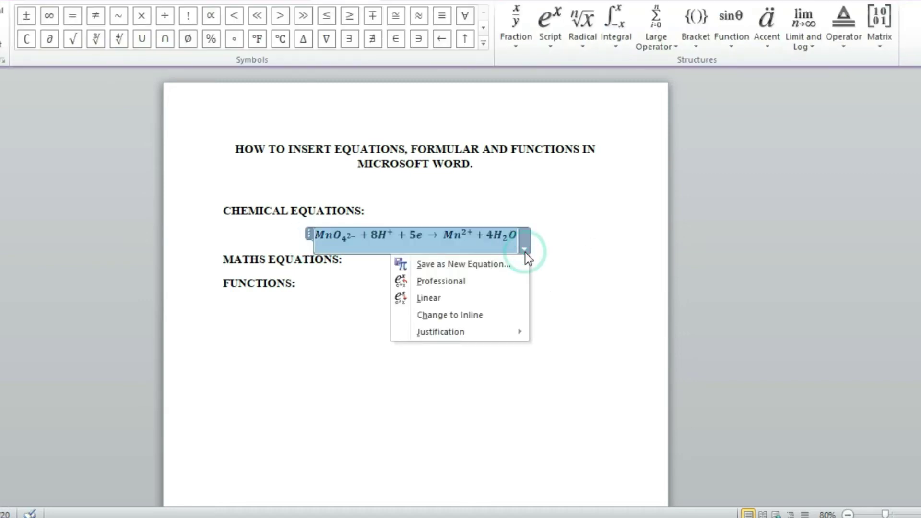
{"action": "left_click", "coordinate": [488, 312]}
{"action": "left_click", "coordinate": [441, 394]}
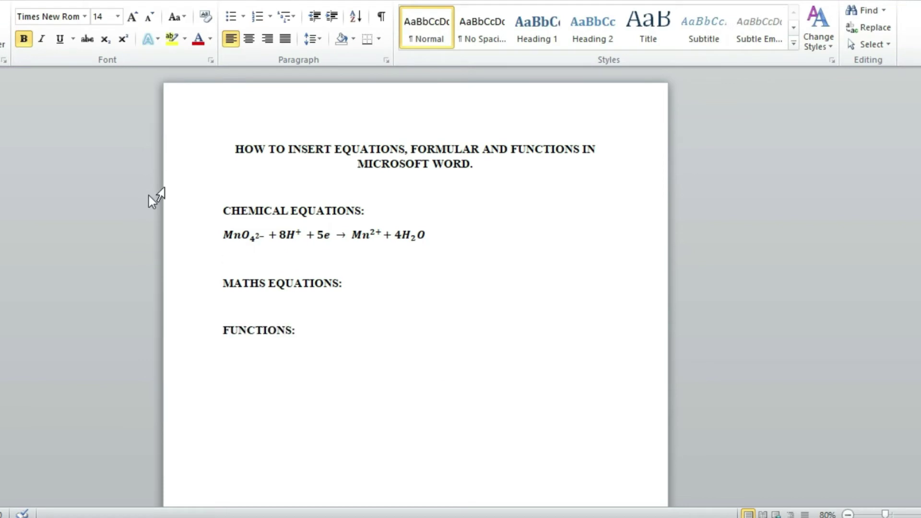
Step: Insert a new blank equation on the empty line under the MATHS EQUATIONS heading
{"action": "left_click", "coordinate": [475, 298]}
{"action": "left_click", "coordinate": [48, 1]}
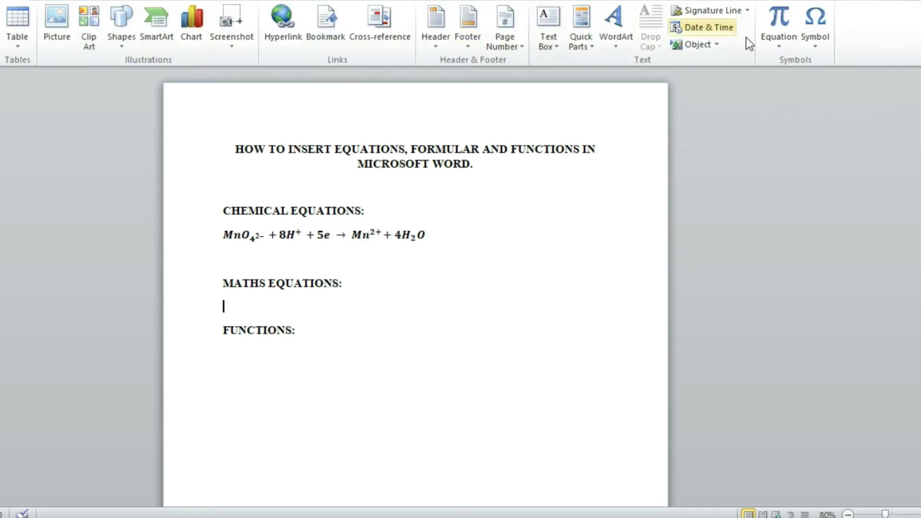
{"action": "left_click", "coordinate": [777, 36]}
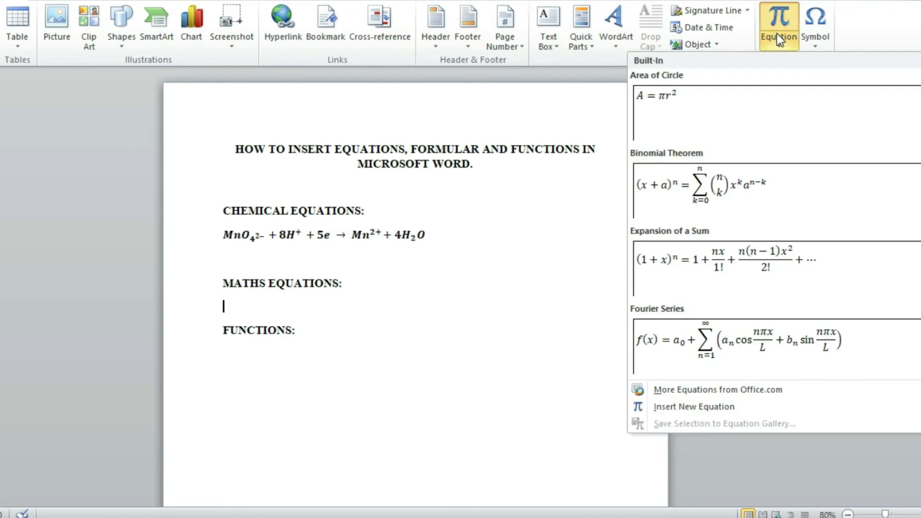
{"action": "left_click", "coordinate": [705, 406]}
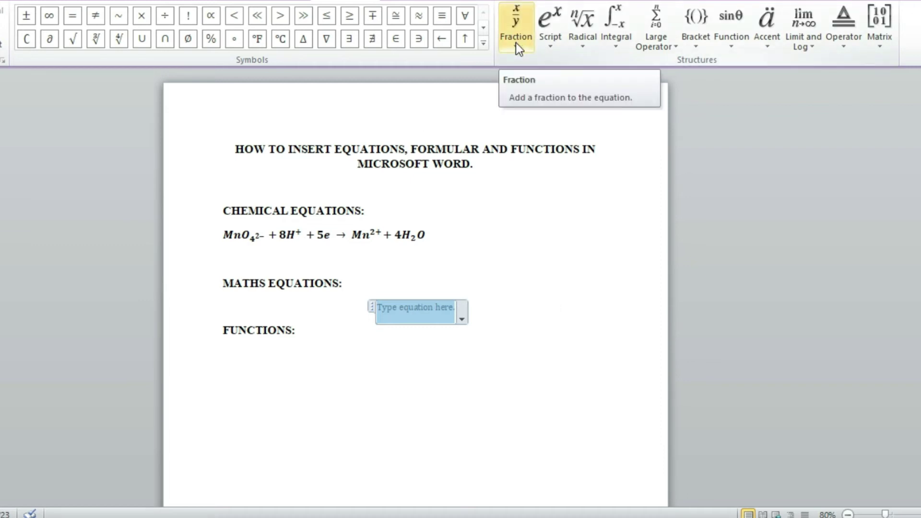
Step: Enter "Standard Deviation =" as the start of the maths equation
{"action": "type", "text": "Sta"}
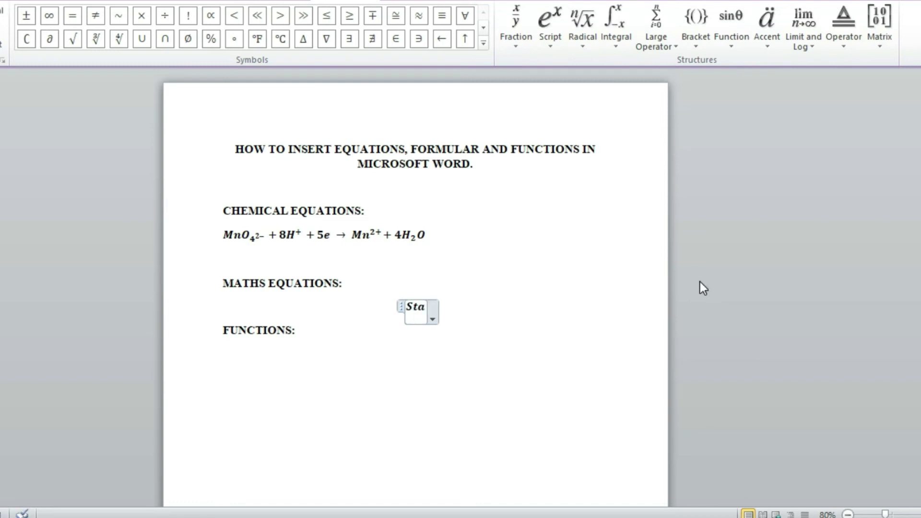
{"action": "type", "text": "ndard Dev"}
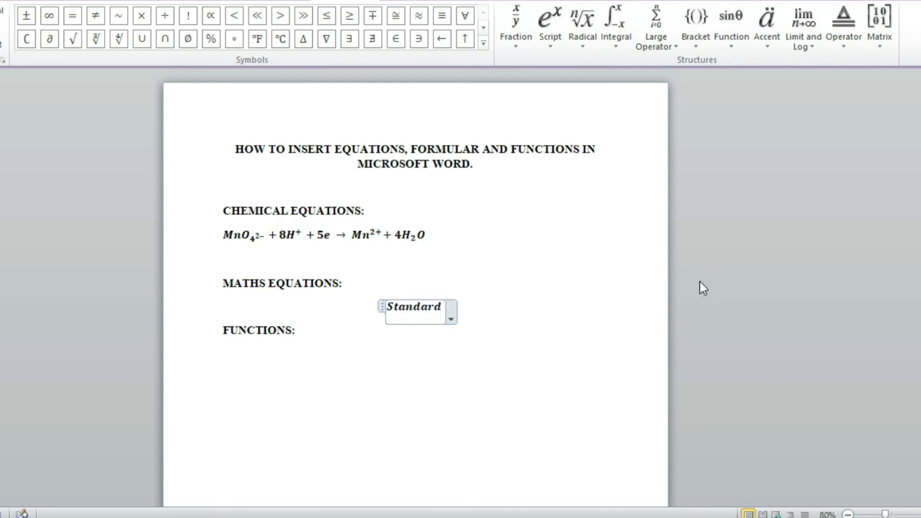
{"action": "type", "text": "e"}
{"action": "key", "text": "BackSpace"}
{"action": "type", "text": "it"}
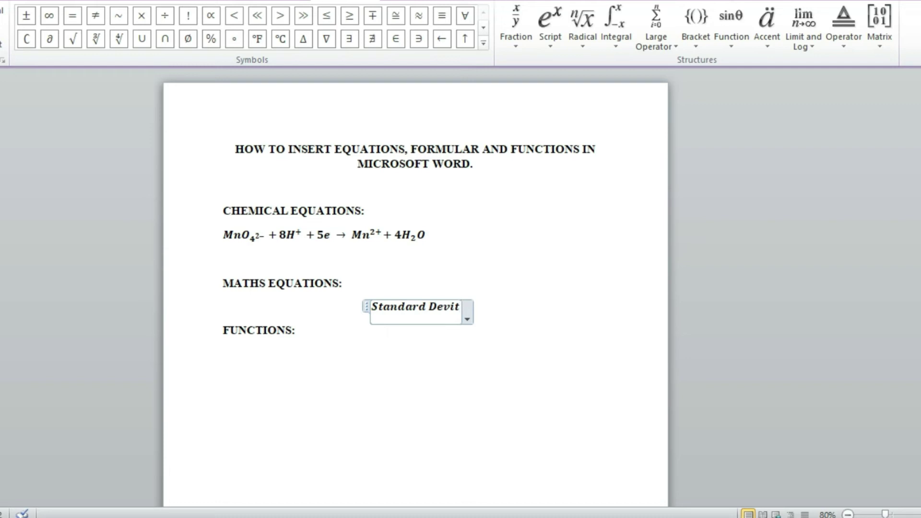
{"action": "key", "text": "BackSpace"}
{"action": "type", "text": "ation"}
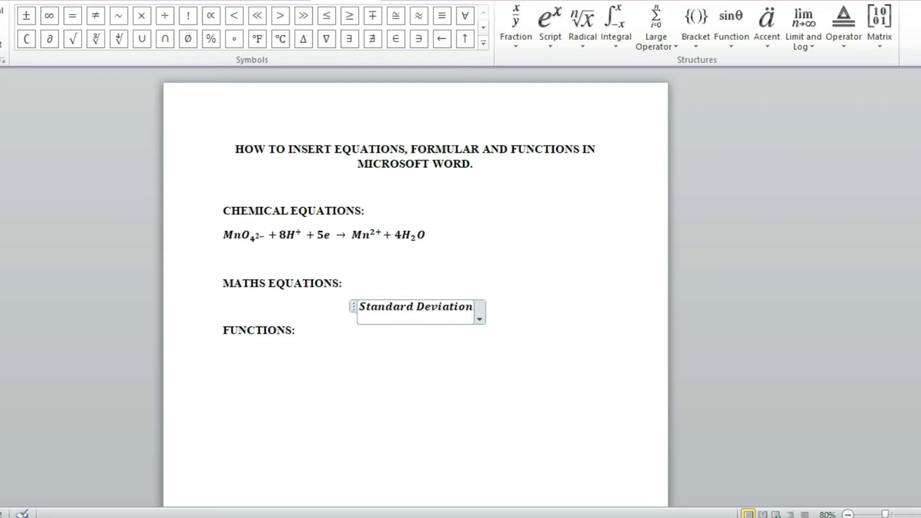
{"action": "type", "text": " ="}
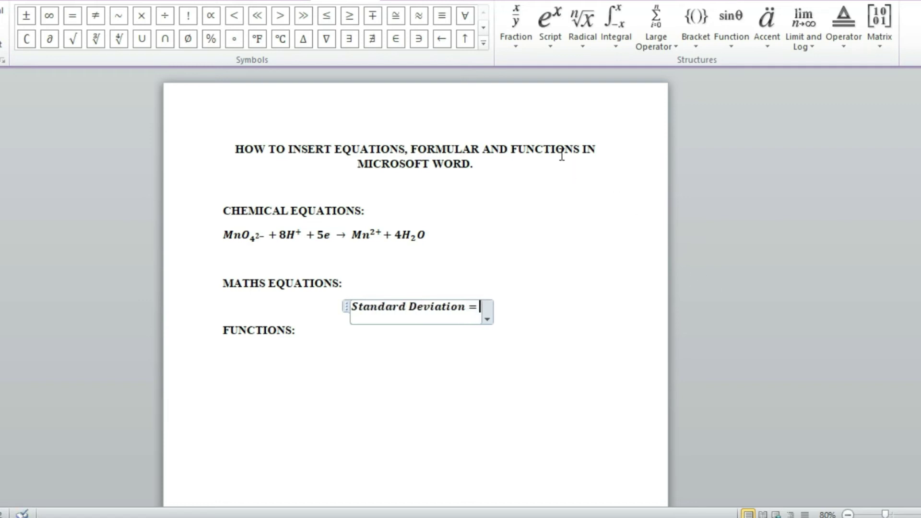
Step: Append a square root after the equals sign, enter "Var" under it, and continue with "ience" outside the root
{"action": "left_click", "coordinate": [577, 42]}
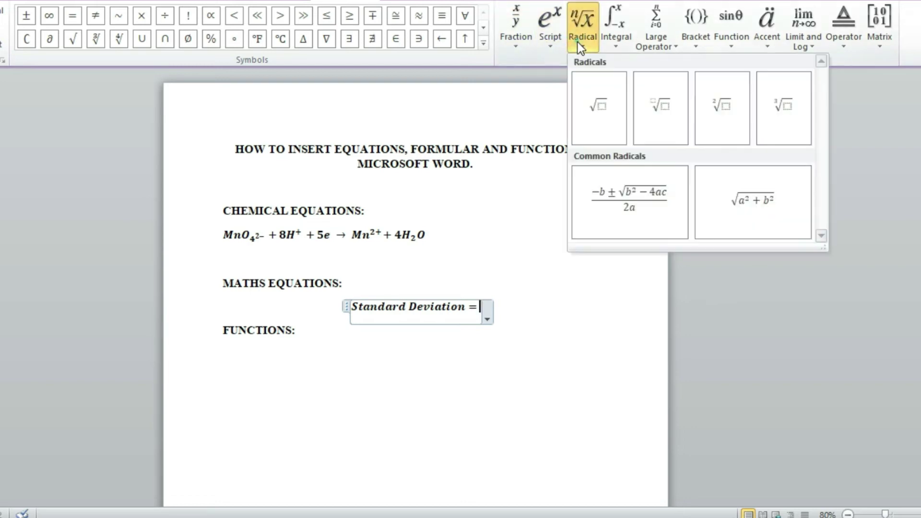
{"action": "left_click", "coordinate": [595, 115]}
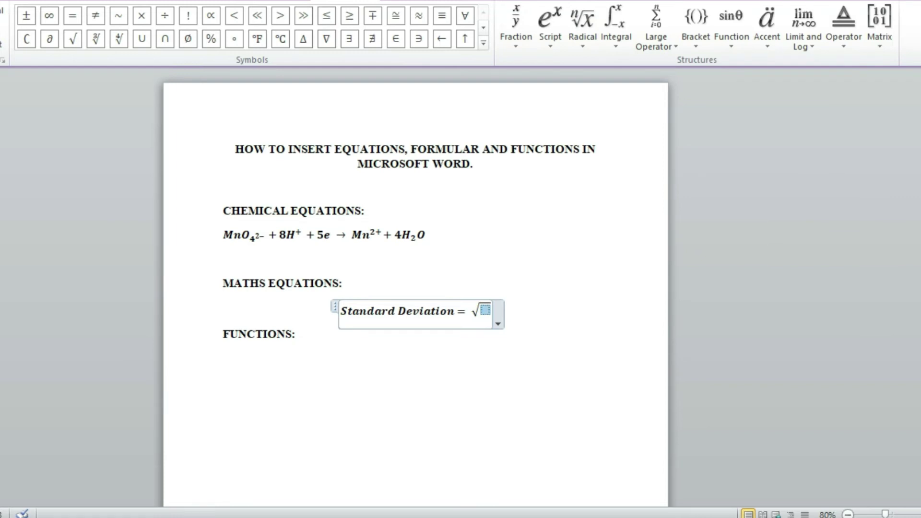
{"action": "type", "text": "Var"}
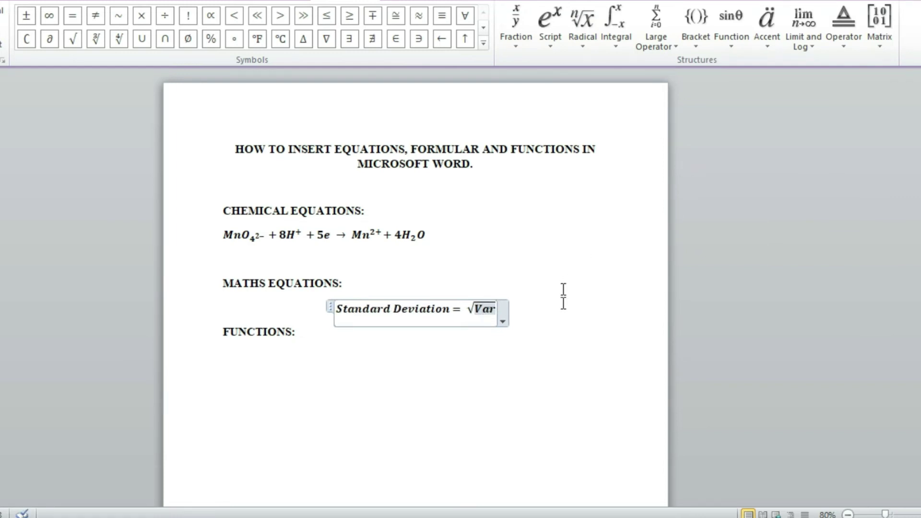
{"action": "left_click", "coordinate": [559, 313]}
{"action": "left_click", "coordinate": [484, 315]}
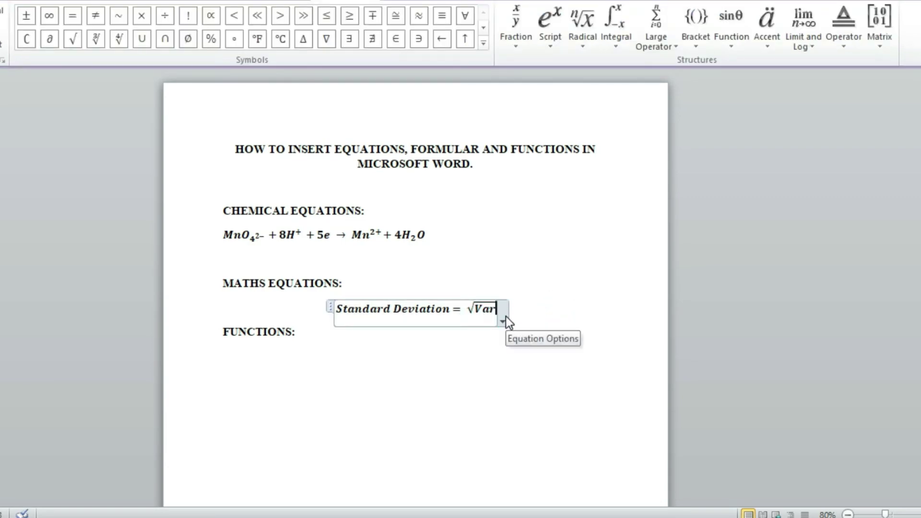
{"action": "type", "text": "i"}
{"action": "type", "text": "en"}
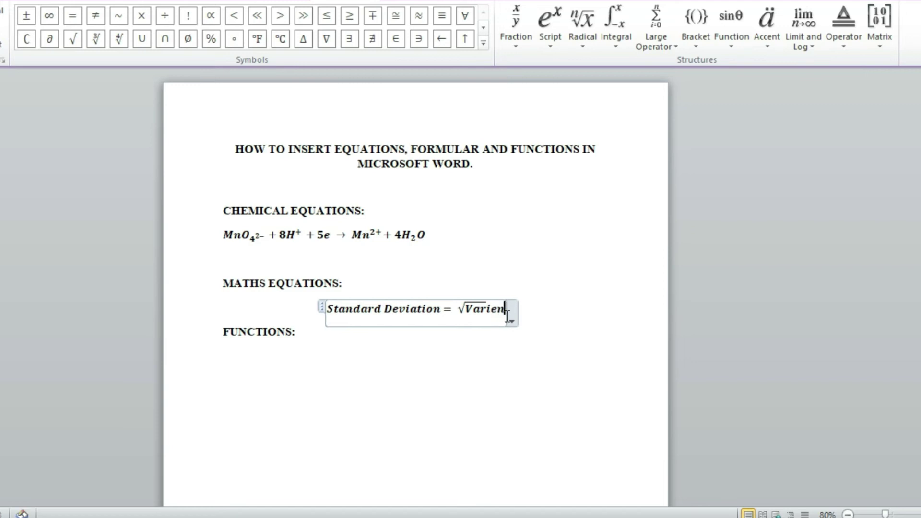
{"action": "type", "text": "ce"}
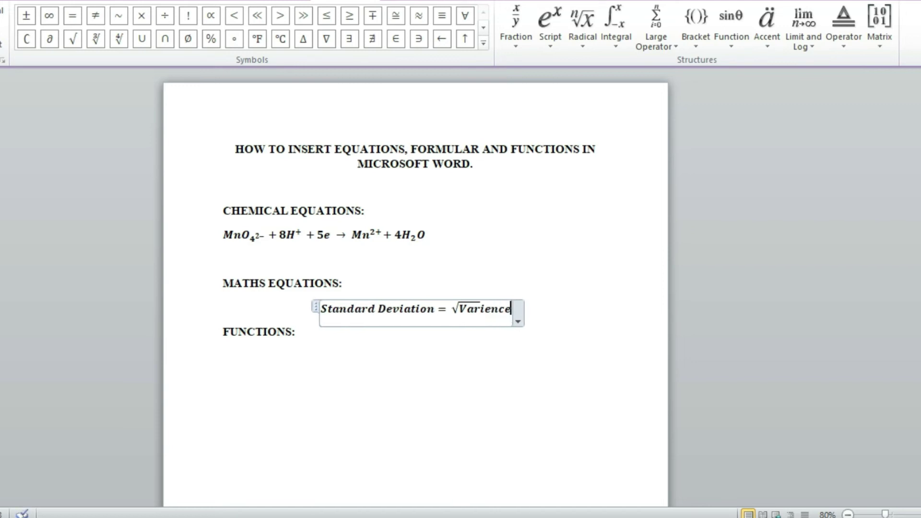
Step: Change the standard deviation equation to inline layout and start a new empty line below it
{"action": "left_click", "coordinate": [582, 313]}
{"action": "left_click", "coordinate": [514, 312]}
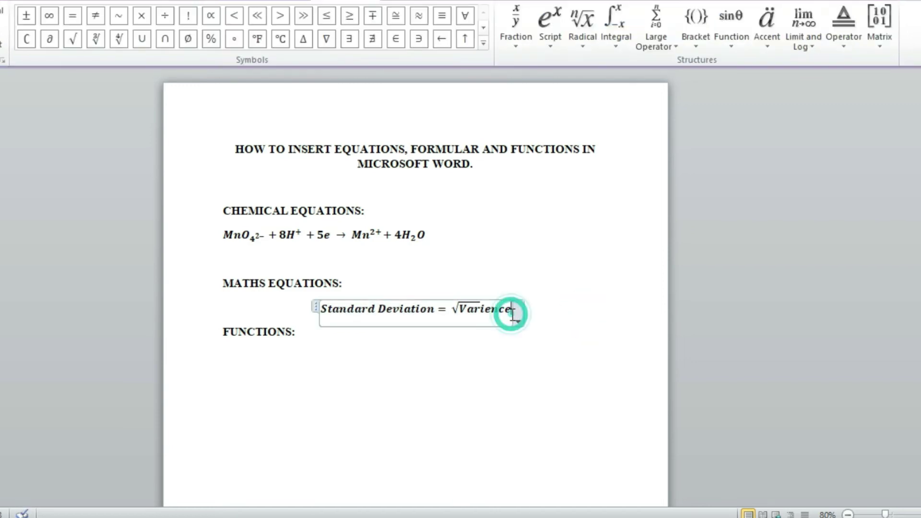
{"action": "left_click", "coordinate": [517, 316]}
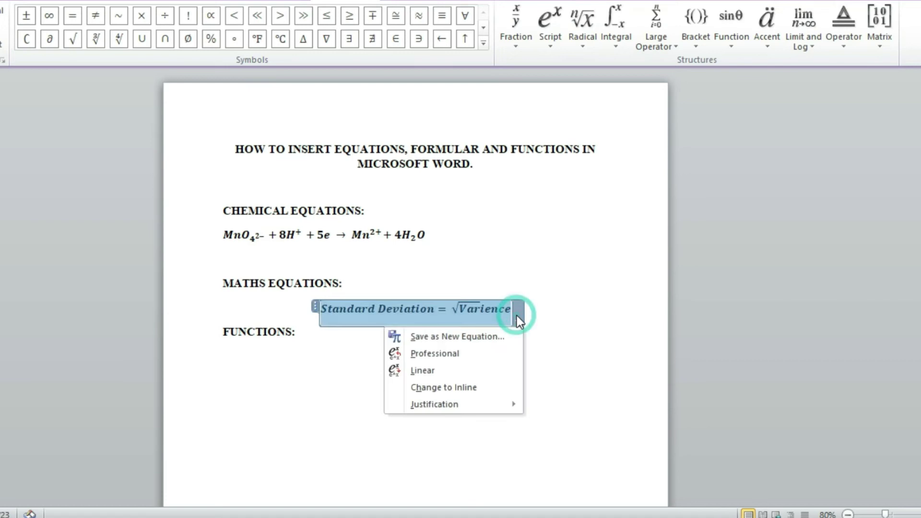
{"action": "left_click", "coordinate": [500, 389]}
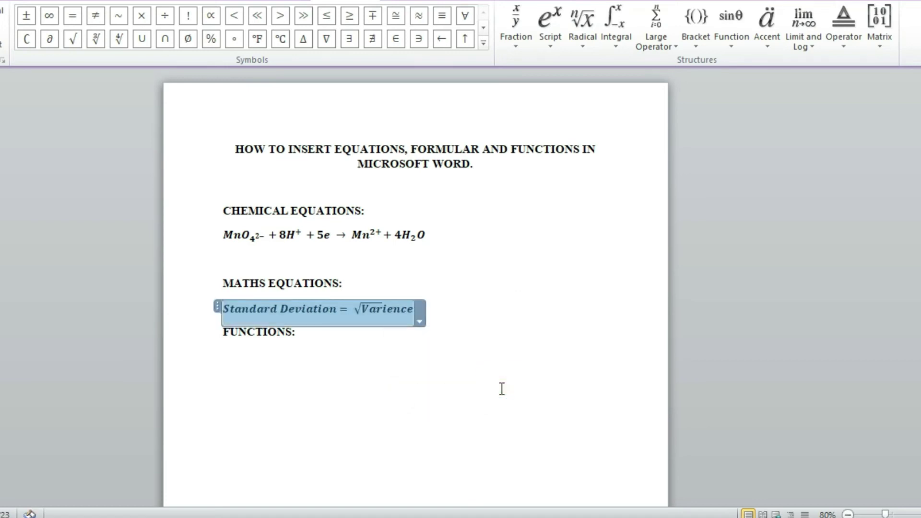
{"action": "left_click", "coordinate": [472, 319]}
{"action": "key", "text": "Return"}
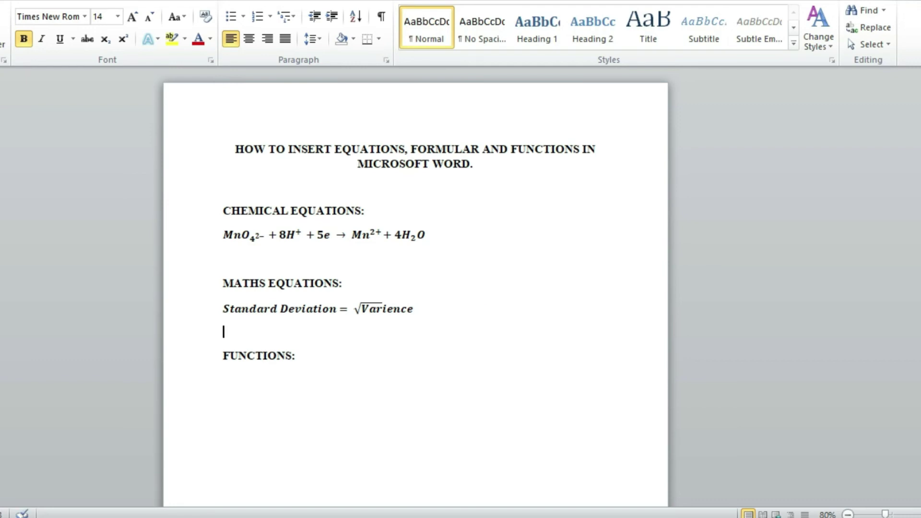
{"action": "type", "text": "S"}
{"action": "key", "text": "BackSpace"}
{"action": "type", "text": "Sampl"}
{"action": "key", "text": "BackSpace"}
{"action": "key", "text": "BackSpace"}
{"action": "key", "text": "BackSpace"}
{"action": "key", "text": "BackSpace"}
{"action": "key", "text": "BackSpace"}
Step: Insert a new blank equation on the empty line below the standard deviation formula and change it to inline layout
{"action": "left_click", "coordinate": [21, 1]}
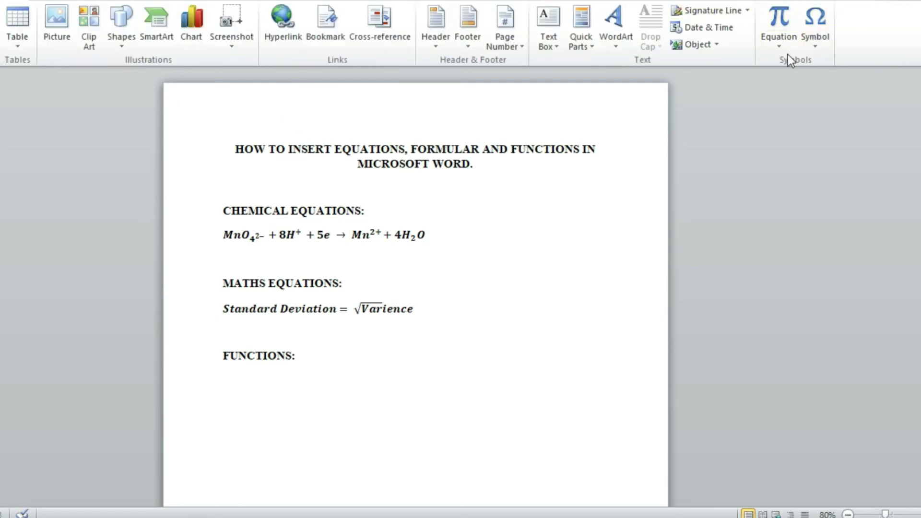
{"action": "left_click", "coordinate": [778, 46]}
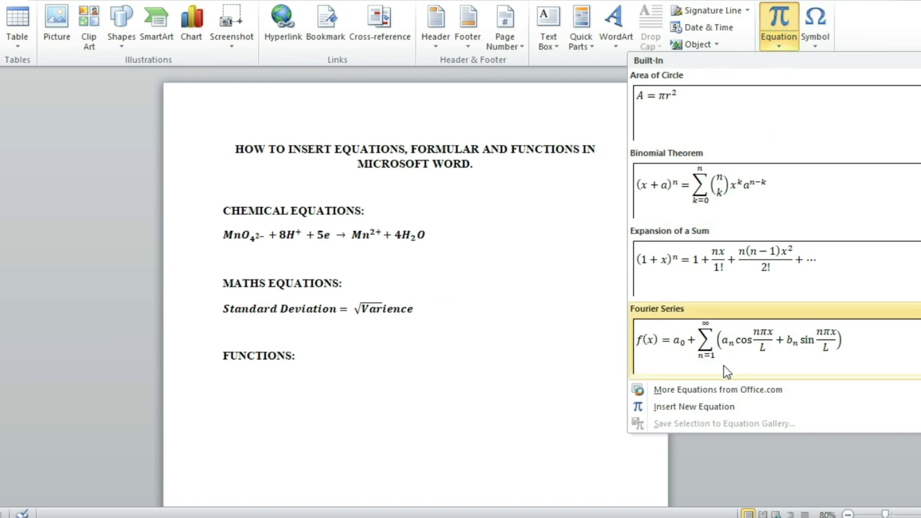
{"action": "left_click", "coordinate": [703, 408]}
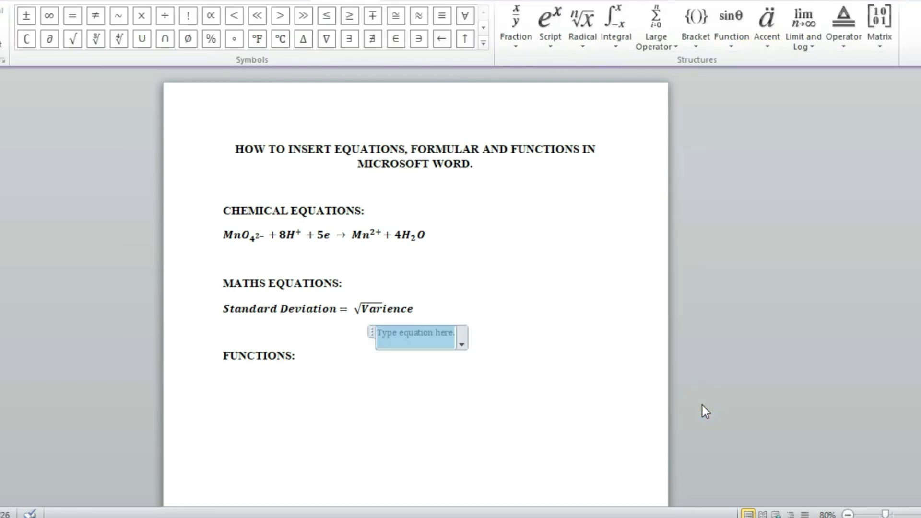
{"action": "left_click", "coordinate": [459, 352]}
{"action": "left_click", "coordinate": [455, 341]}
{"action": "left_click", "coordinate": [462, 338]}
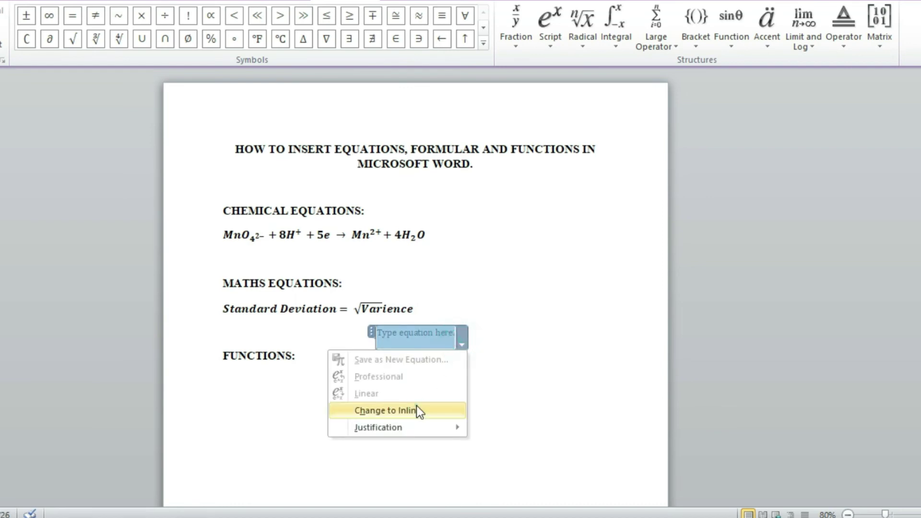
{"action": "left_click", "coordinate": [418, 406]}
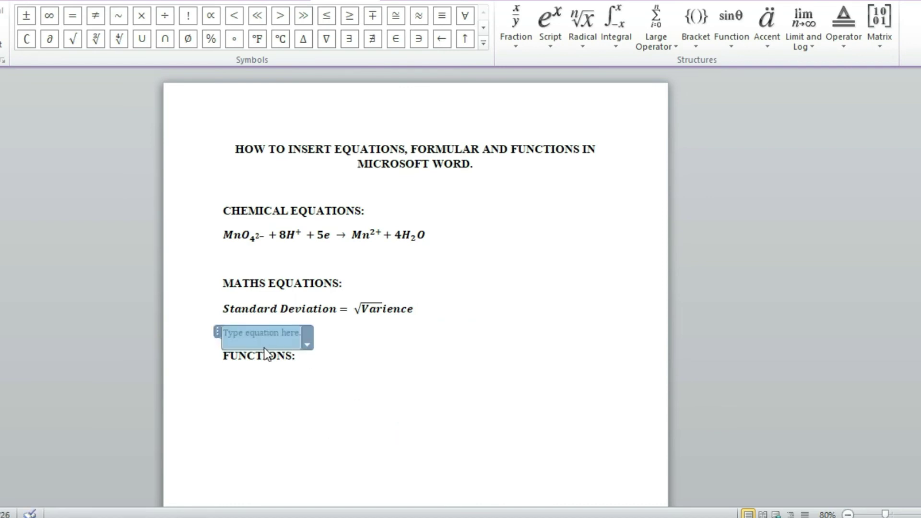
Step: Enter "Sample Varience =" as the start of the second maths equation
{"action": "type", "text": "S"}
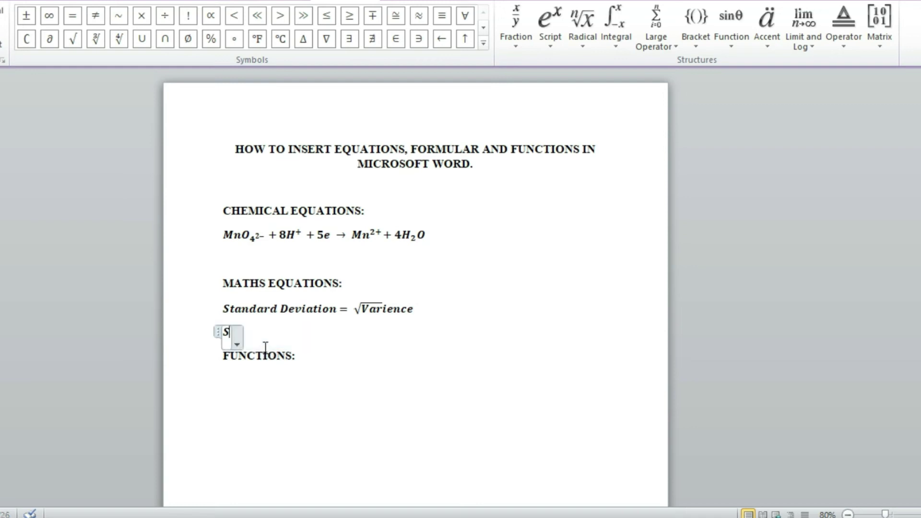
{"action": "type", "text": "ample"}
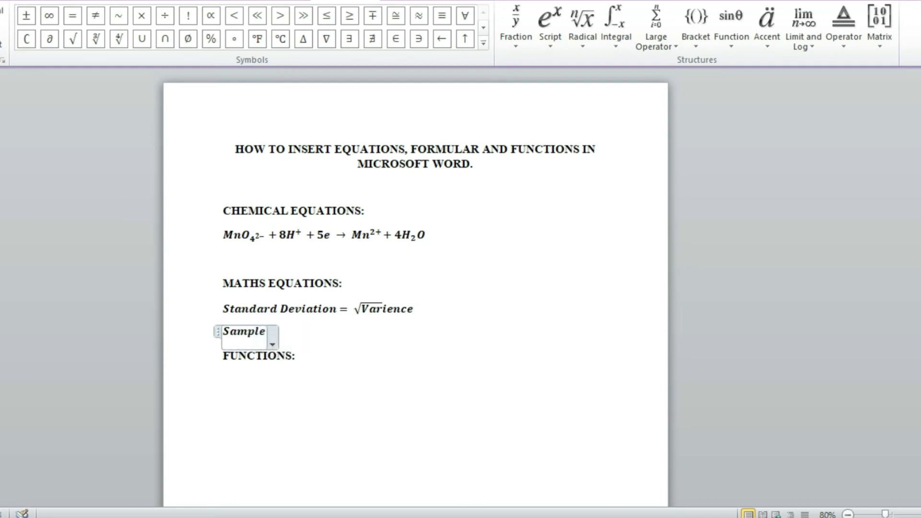
{"action": "type", "text": " Varience"}
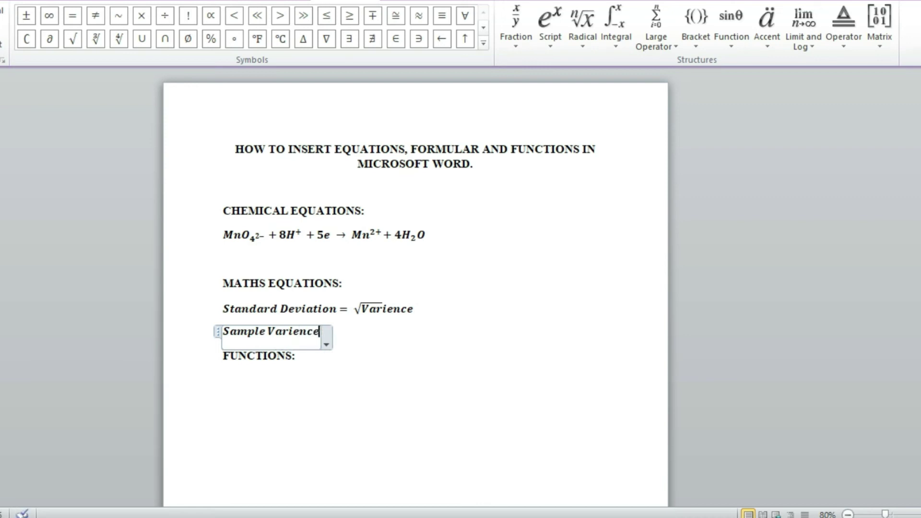
{"action": "type", "text": "="}
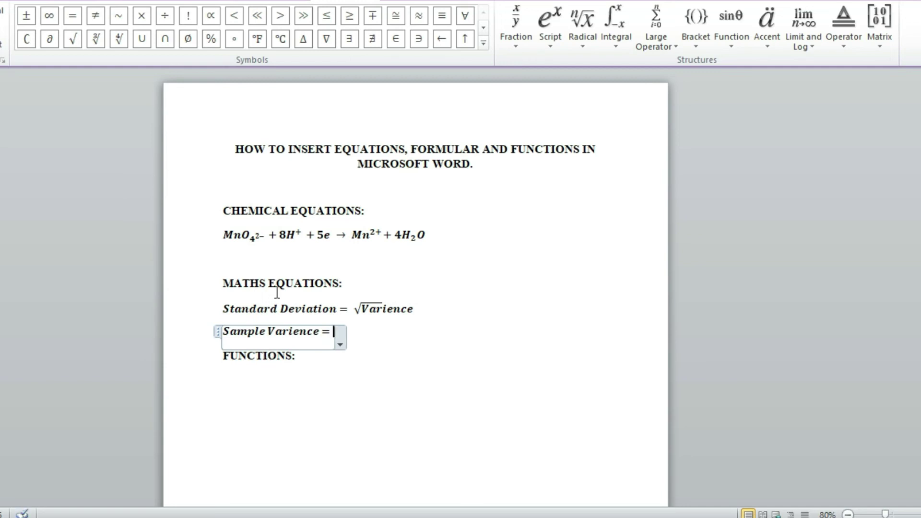
Step: Append an empty stacked fraction after the equals sign of the sample variance equation
{"action": "left_click", "coordinate": [551, 42]}
{"action": "left_click", "coordinate": [517, 42]}
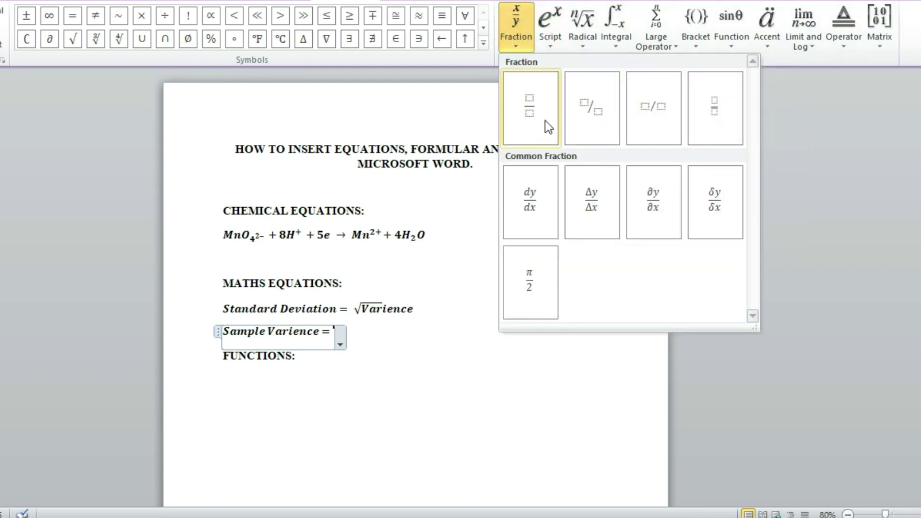
{"action": "left_click", "coordinate": [531, 115]}
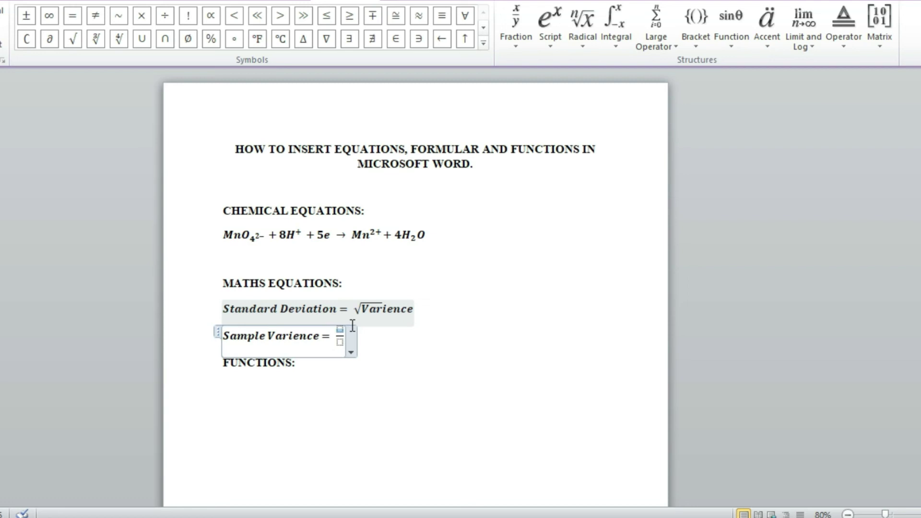
Step: Insert a superscript structure in the fraction's numerator, set its exponent to 2, and return to the empty base
{"action": "left_click", "coordinate": [554, 42]}
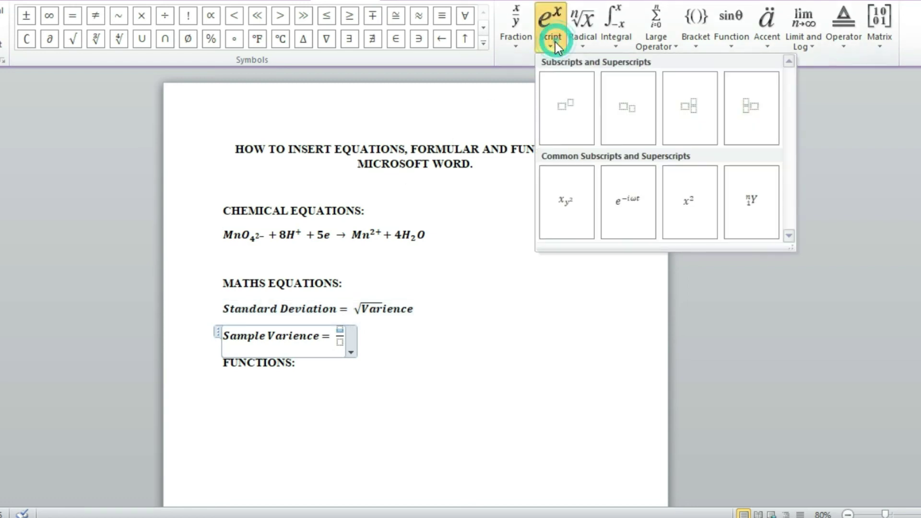
{"action": "left_click", "coordinate": [580, 96]}
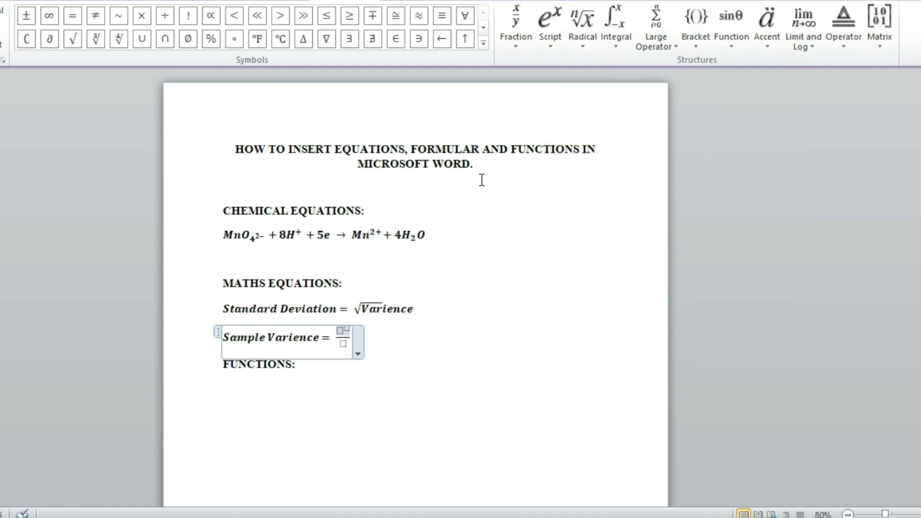
{"action": "key", "text": "Right"}
{"action": "type", "text": "2"}
{"action": "key", "text": "Left"}
{"action": "key", "text": "Left"}
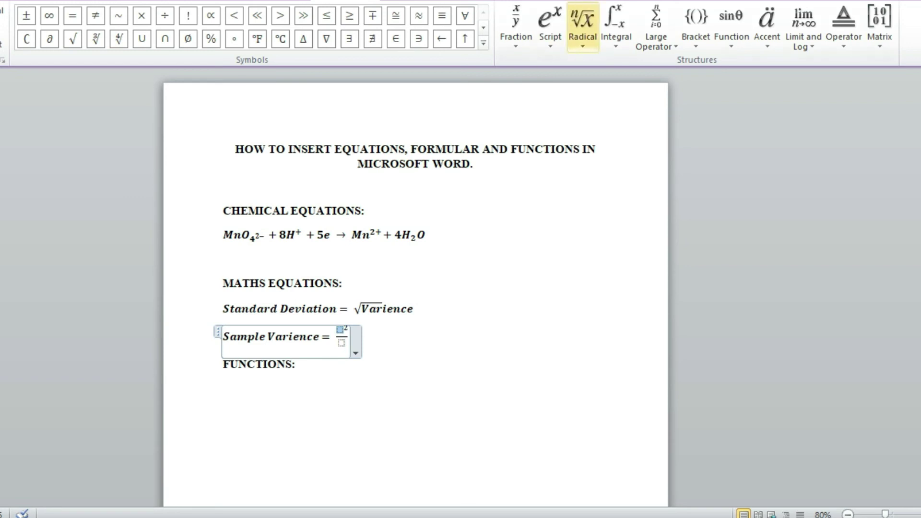
Step: Insert a summation without limits in the base of the squared term, followed by an opening parenthesis
{"action": "left_click", "coordinate": [689, 43]}
{"action": "left_click", "coordinate": [735, 43]}
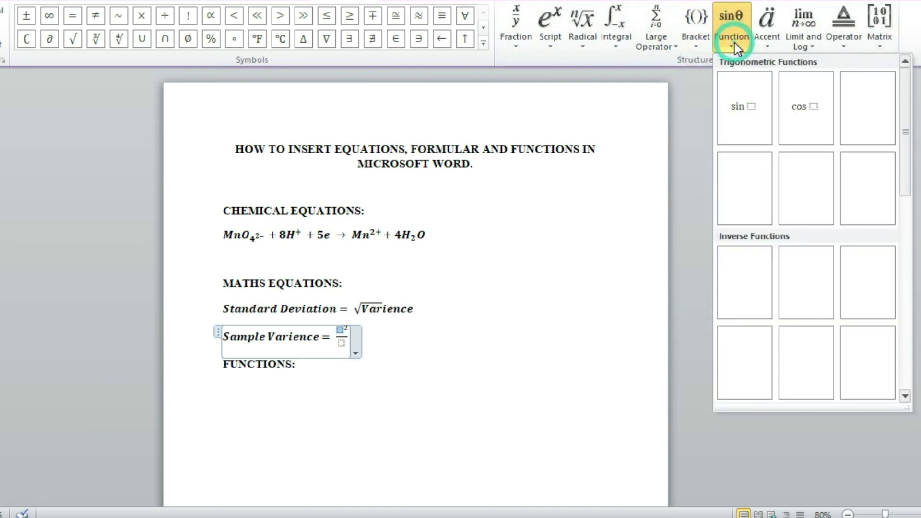
{"action": "left_click", "coordinate": [665, 43]}
{"action": "left_click", "coordinate": [651, 108]}
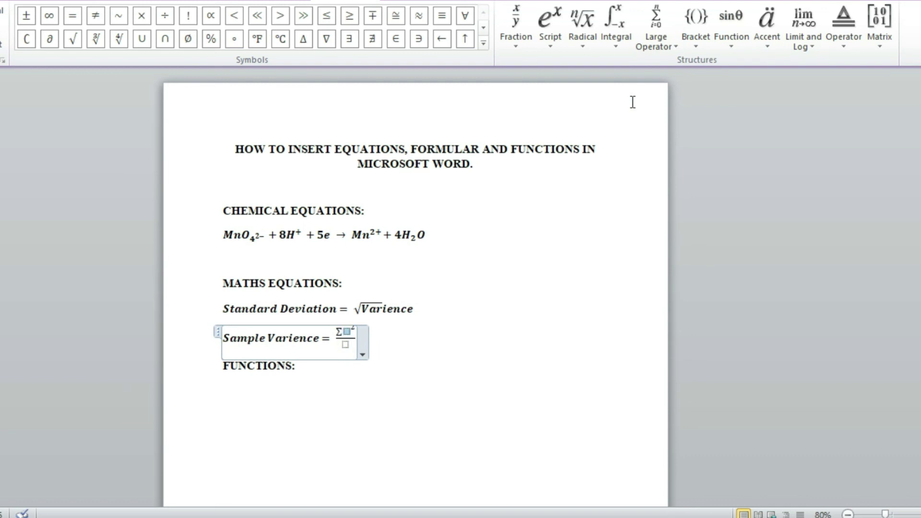
{"action": "type", "text": "("}
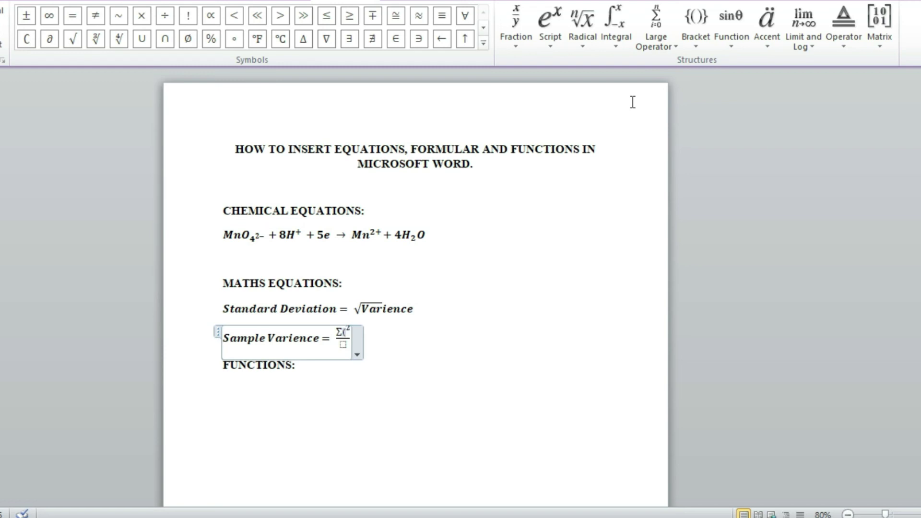
Step: Add a subscript term with base x and subscript i after the opening parenthesis in the numerator
{"action": "left_click", "coordinate": [554, 35]}
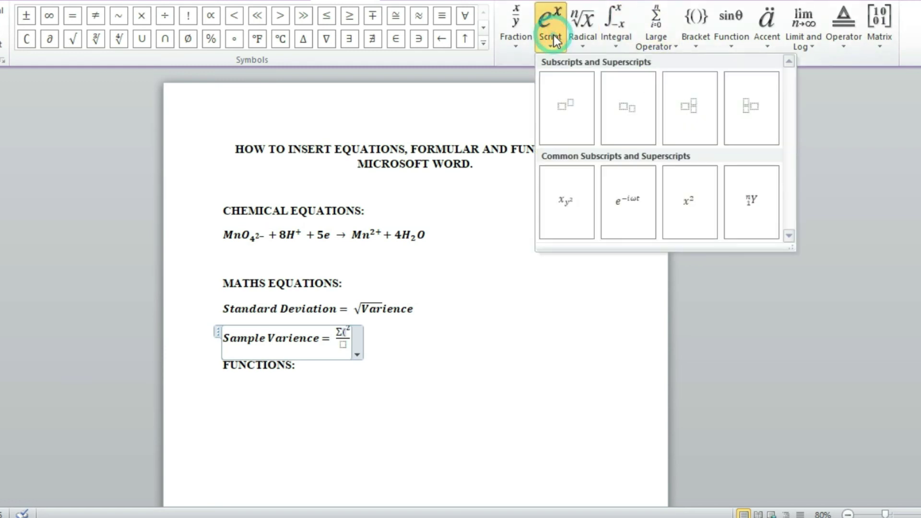
{"action": "left_click", "coordinate": [633, 111]}
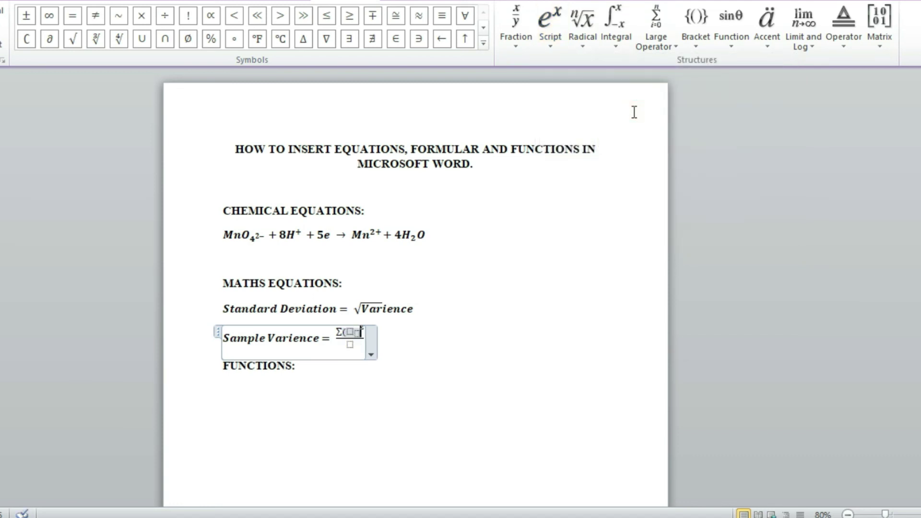
{"action": "key", "text": "Left"}
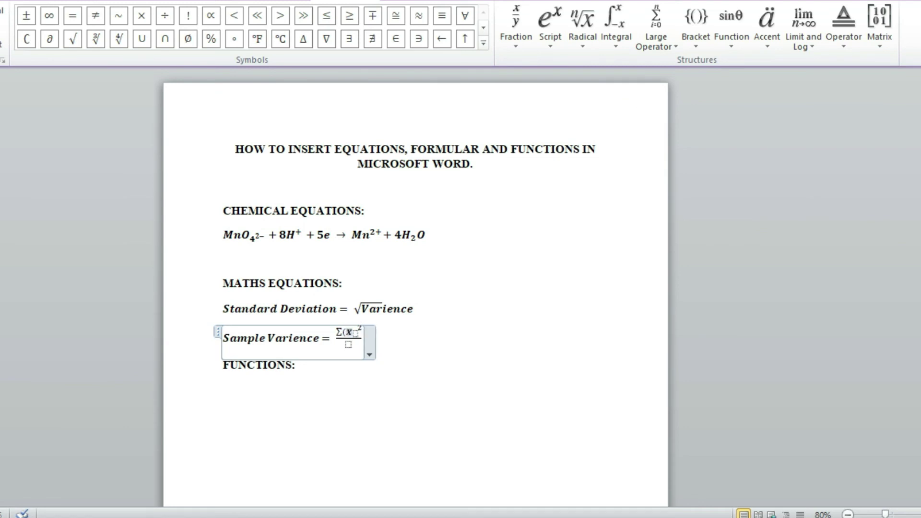
{"action": "type", "text": "xi"}
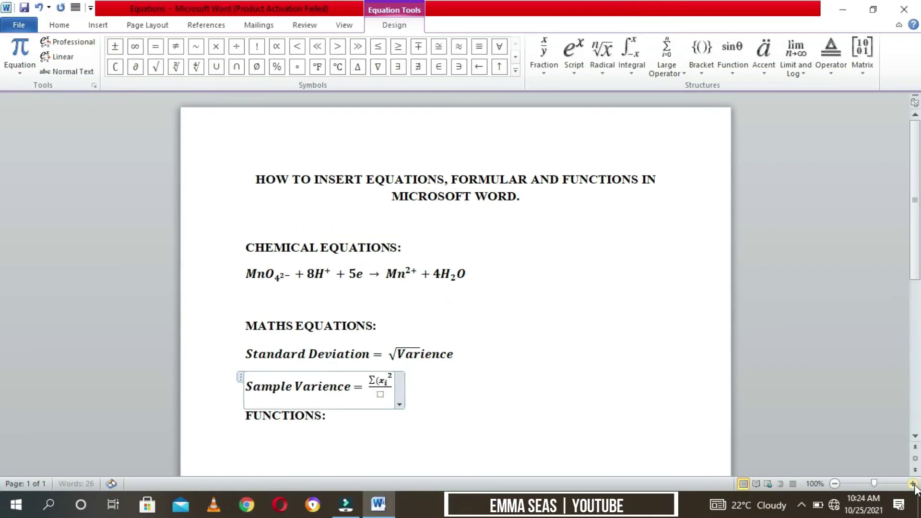
Step: Enter a minus sign following the x subscript i term in the sample variance numerator
{"action": "scroll", "coordinate": [460, 288], "scroll_direction": "up", "scroll_amount": 3}
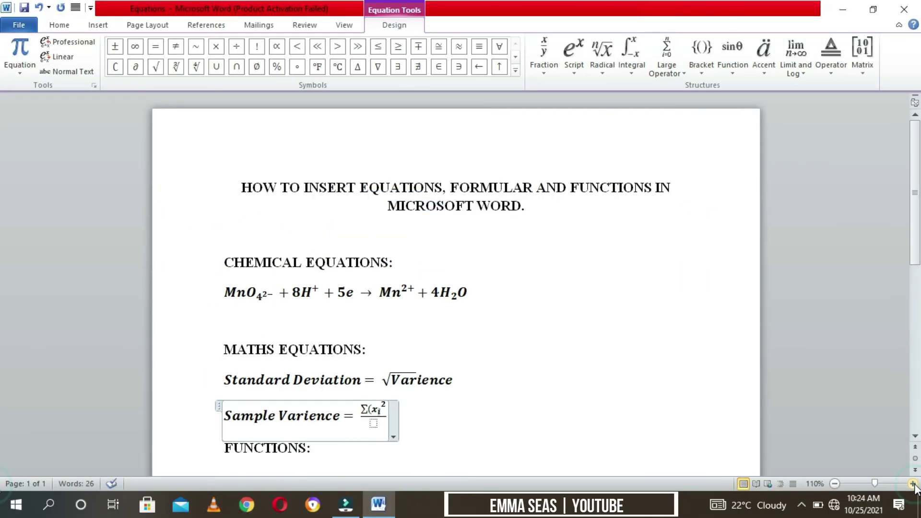
{"action": "scroll", "coordinate": [1, 226], "scroll_direction": "down", "scroll_amount": 4}
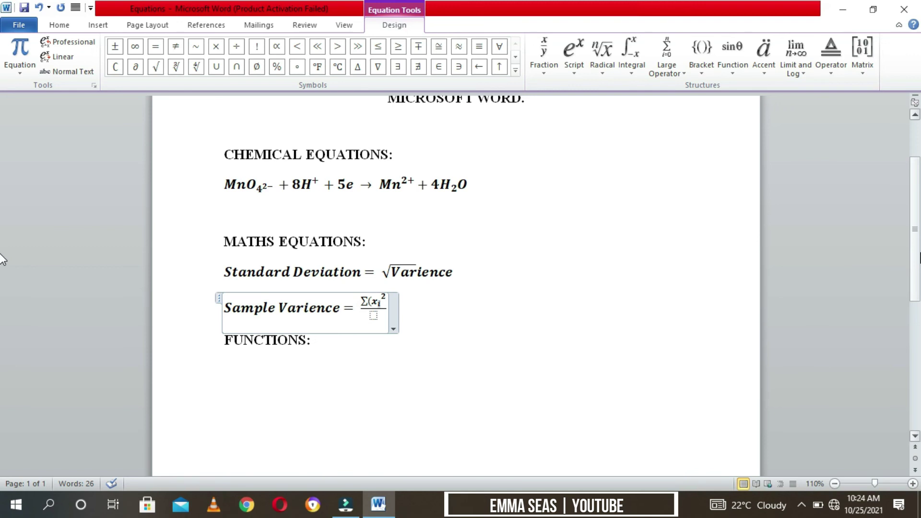
{"action": "type", "text": "-"}
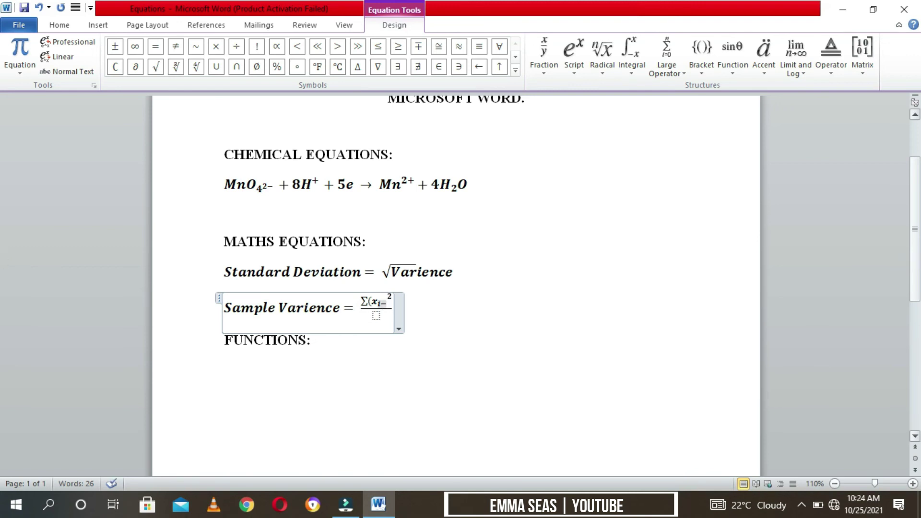